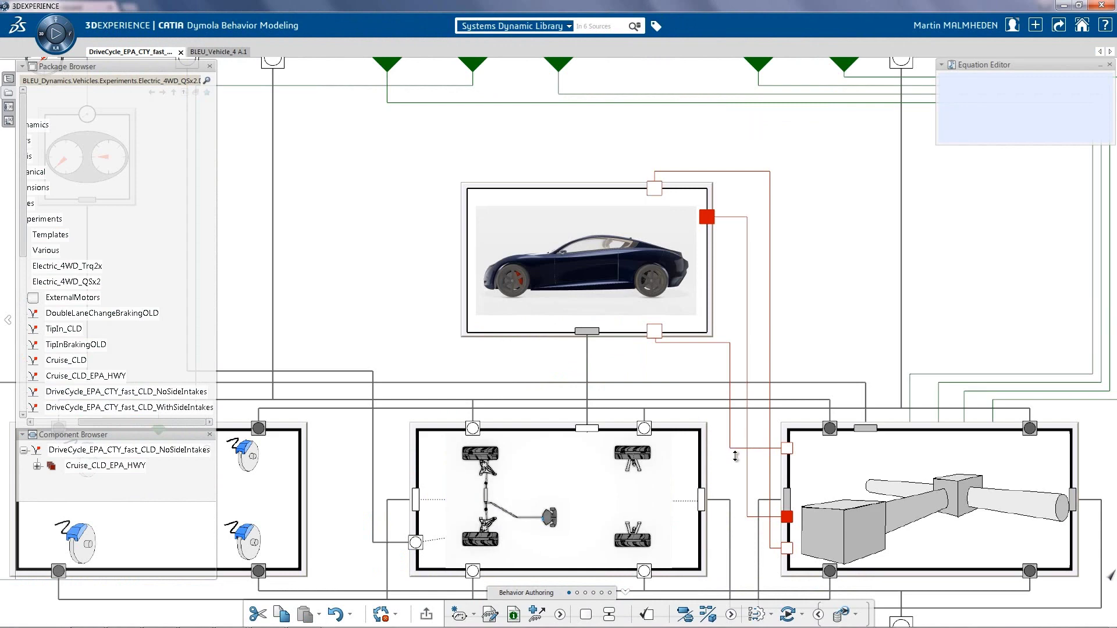
- Drill down through the vehicle model into its chassis, the front suspension and the suspension's linkage component
{"action": "middle_click_drag", "start_coordinate": [736, 456], "coordinate": [731, 516], "text": "ctrl"}
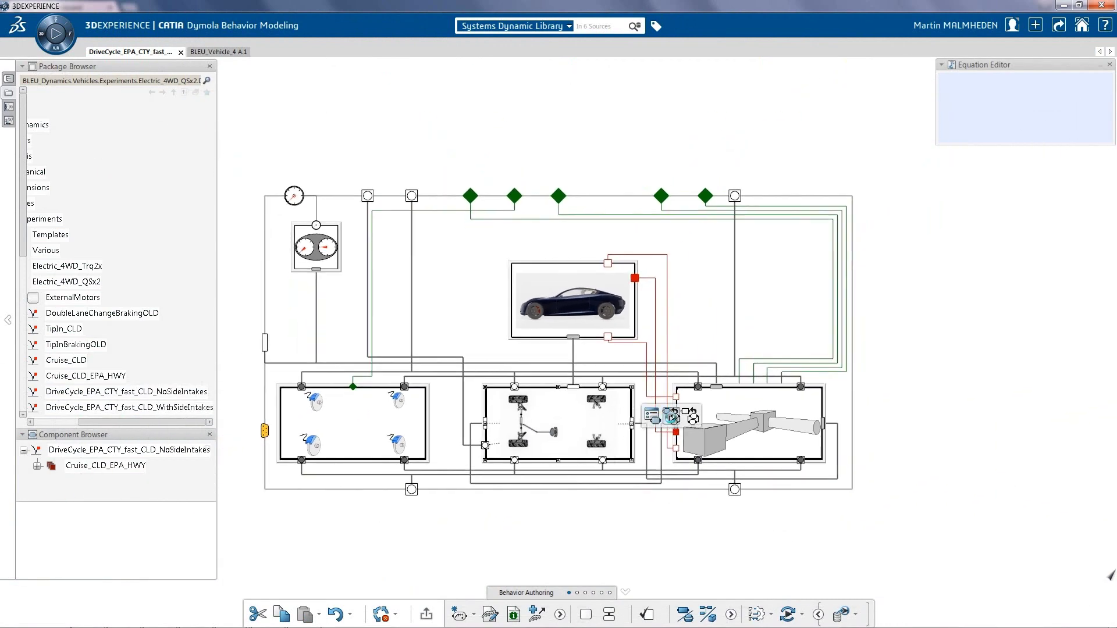
{"action": "middle_click_drag", "start_coordinate": [512, 377], "coordinate": [512, 445], "text": "ctrl"}
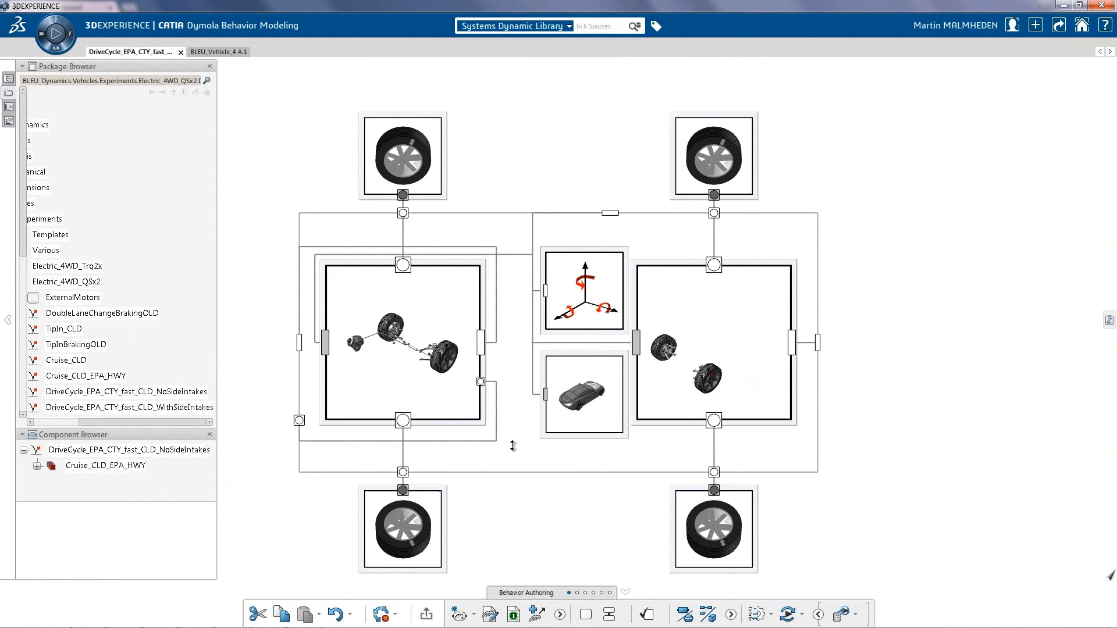
{"action": "left_click", "coordinate": [447, 357]}
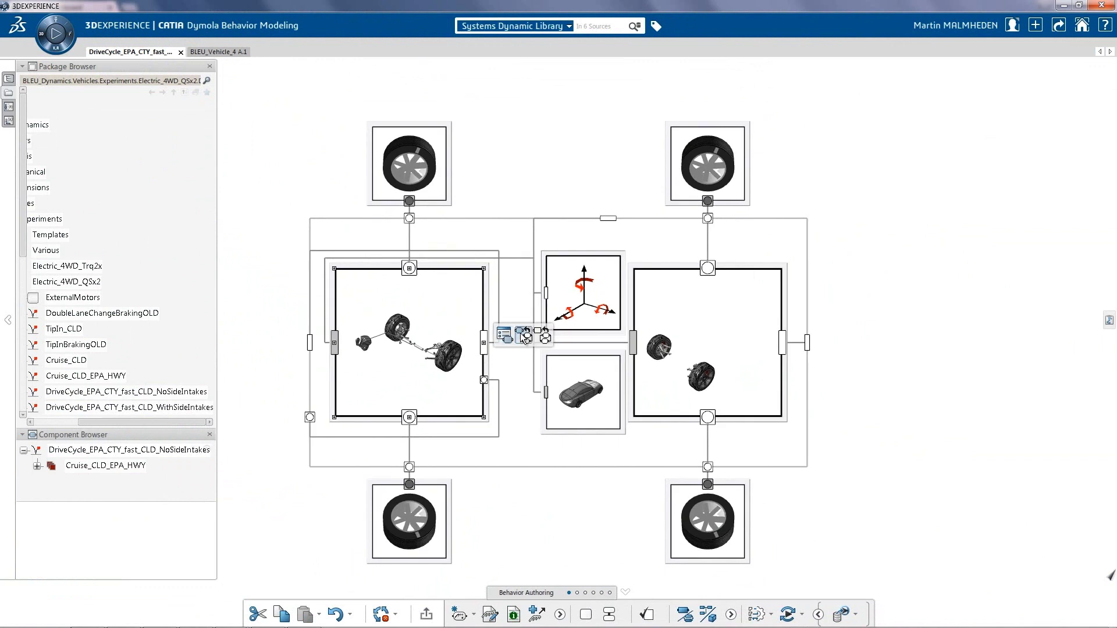
{"action": "left_click", "coordinate": [523, 335]}
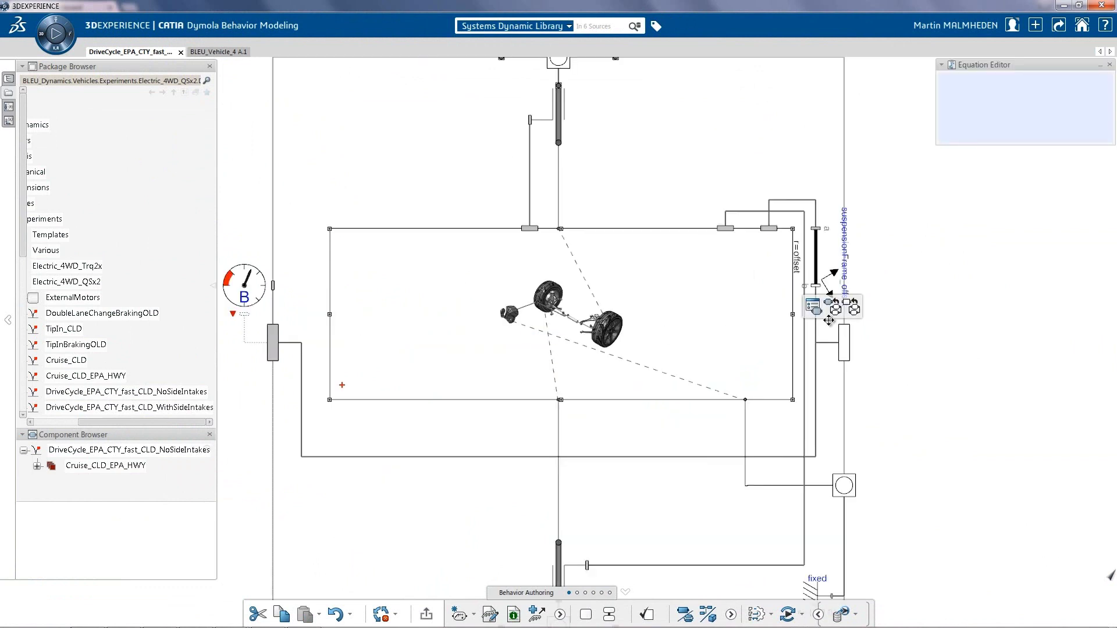
{"action": "left_click", "coordinate": [835, 306]}
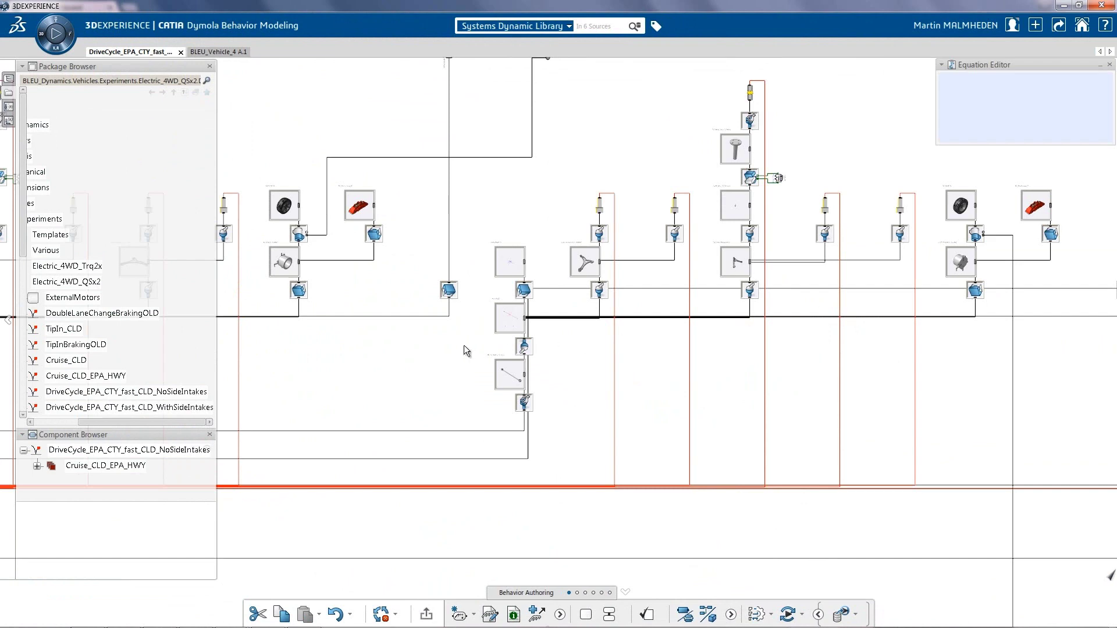
- Examine the bodies, joints and connections of the front suspension linkage, including the control arms, damper, wheel hub and brake caliper
{"action": "middle_click_drag", "start_coordinate": [451, 348], "coordinate": [521, 433], "text": "ctrl"}
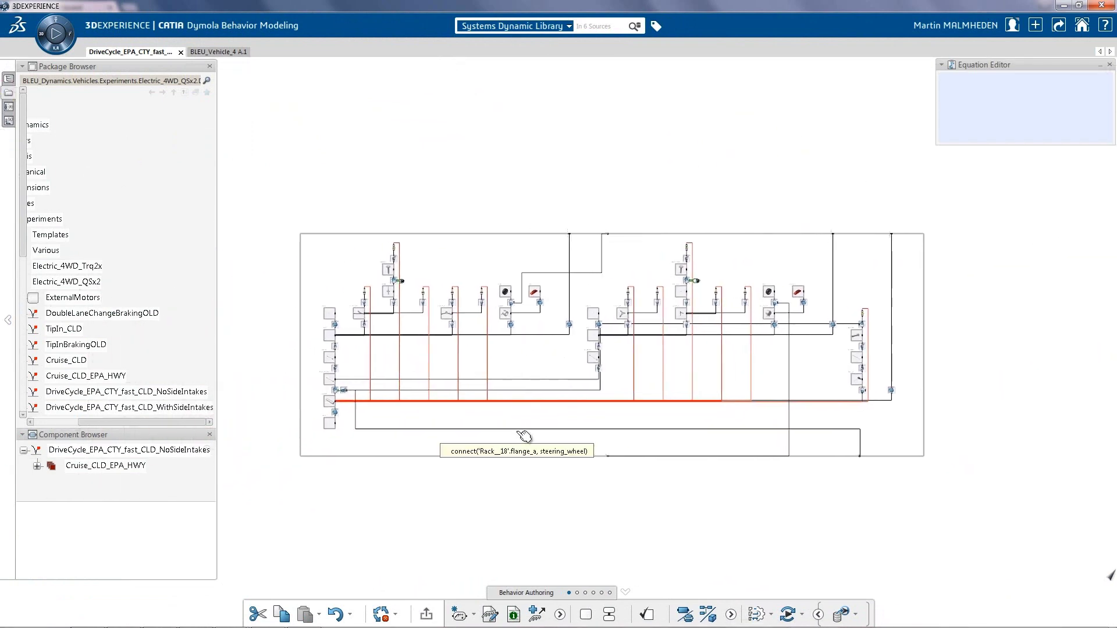
{"action": "scroll", "coordinate": [425, 442], "scroll_direction": "up", "scroll_amount": 5}
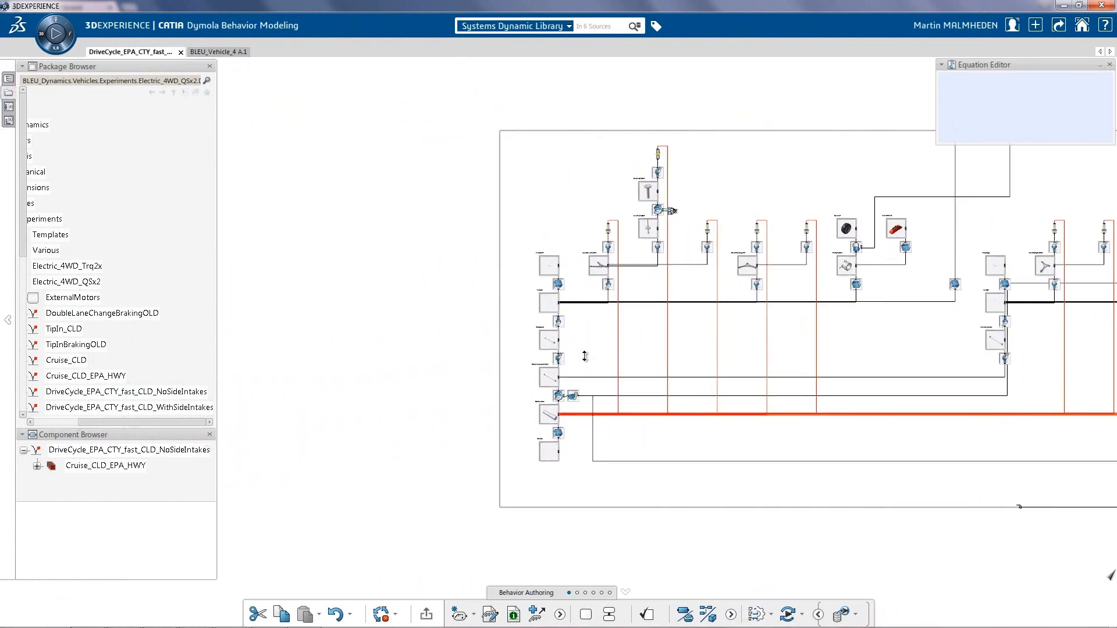
{"action": "scroll", "coordinate": [587, 303], "scroll_direction": "up", "scroll_amount": 2}
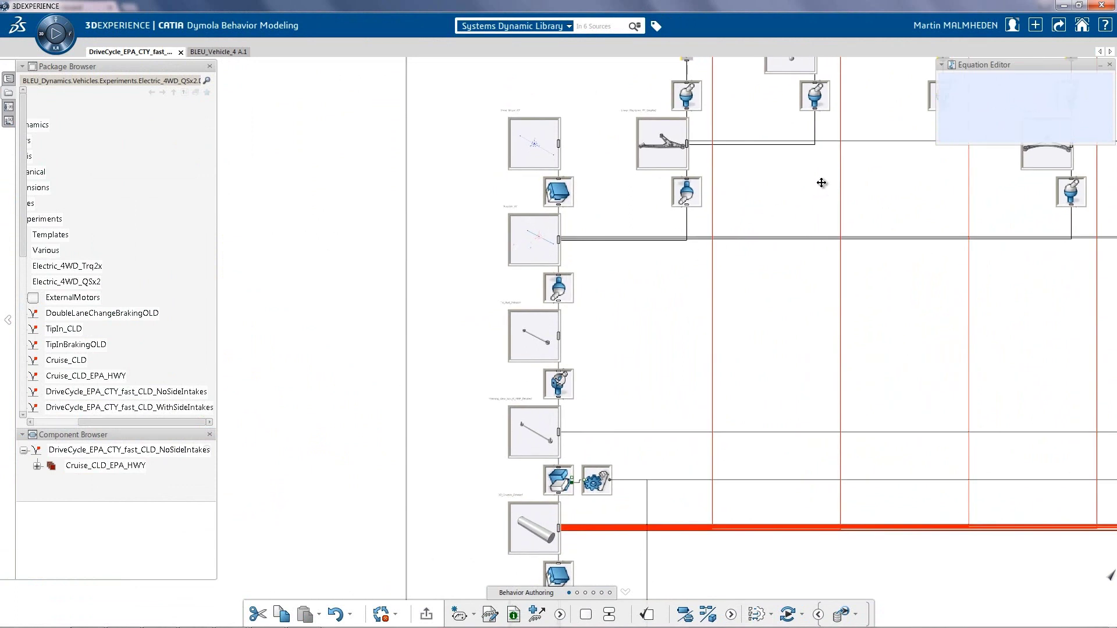
{"action": "middle_click_drag", "start_coordinate": [821, 182], "coordinate": [531, 457]}
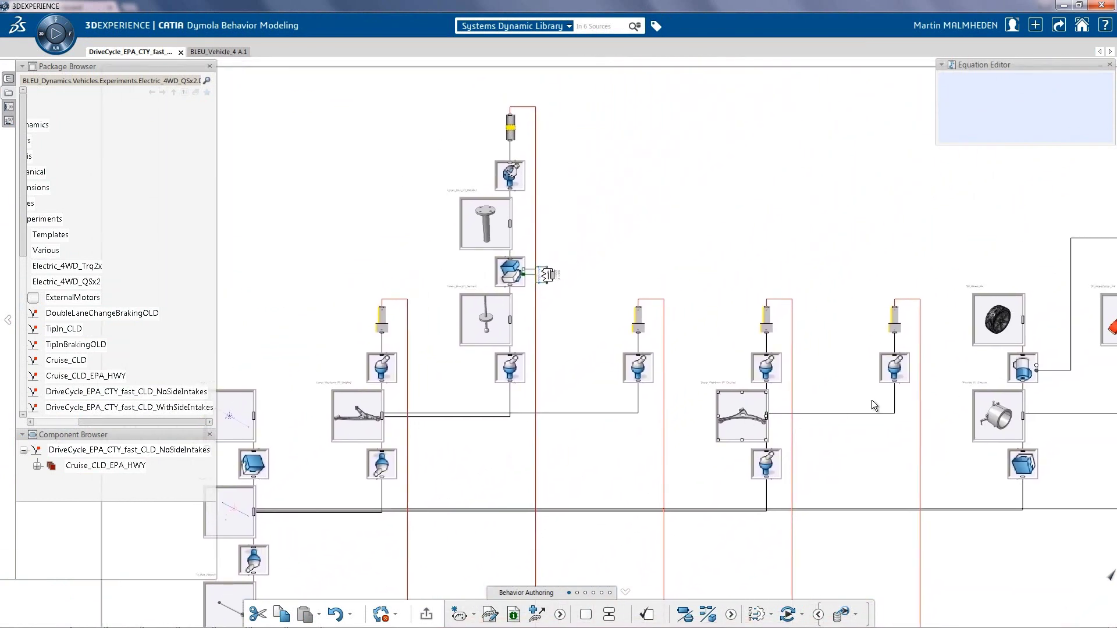
{"action": "middle_click_drag", "start_coordinate": [1053, 336], "coordinate": [412, 356]}
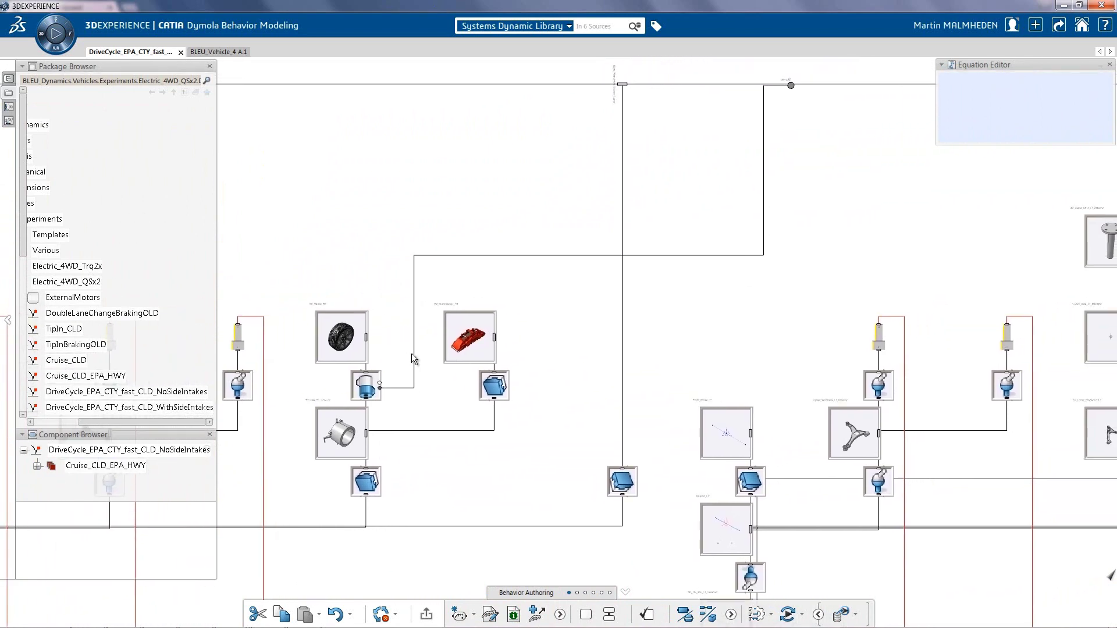
{"action": "middle_click_drag", "start_coordinate": [806, 333], "coordinate": [826, 382], "text": "ctrl"}
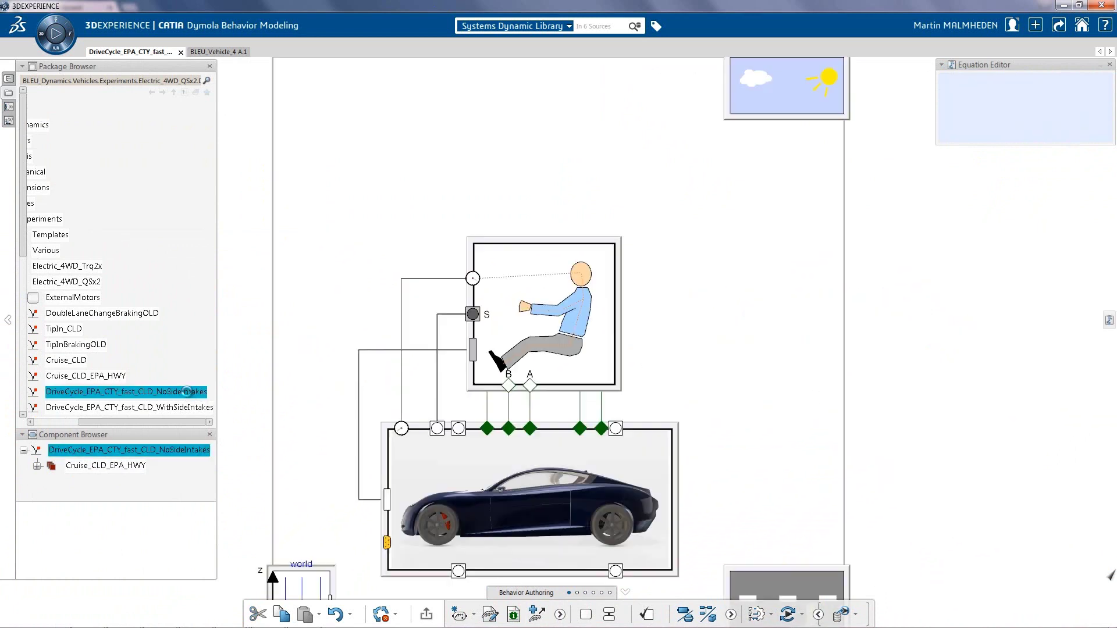
- Open the vehicle component from the top-level experiment and show the diagram of its electric powertrain
{"action": "left_click", "coordinate": [602, 460]}
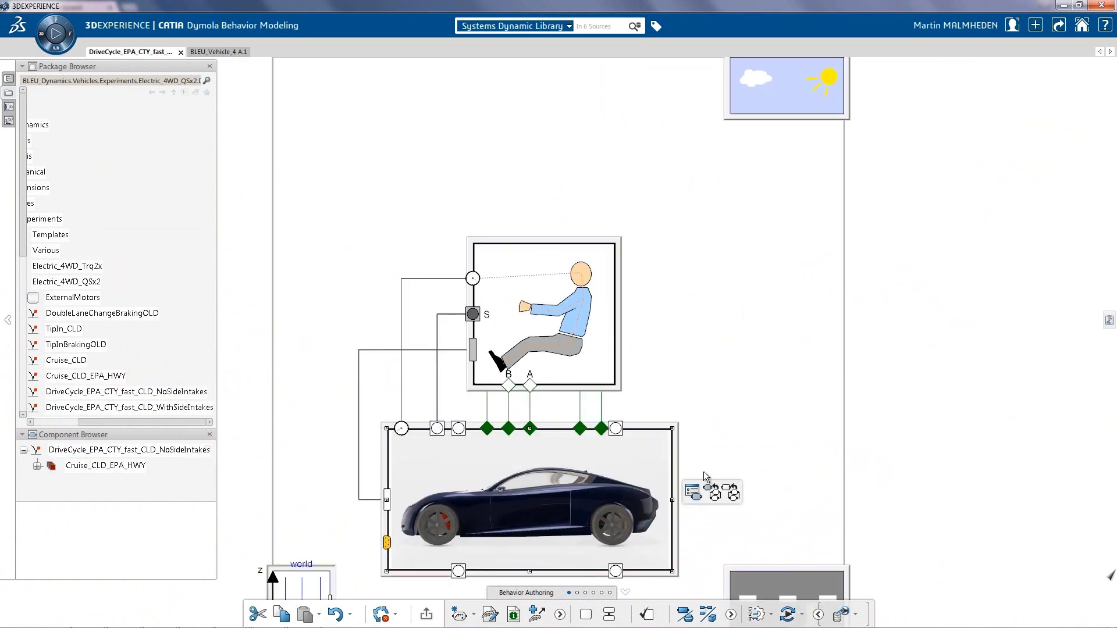
{"action": "left_click", "coordinate": [713, 492]}
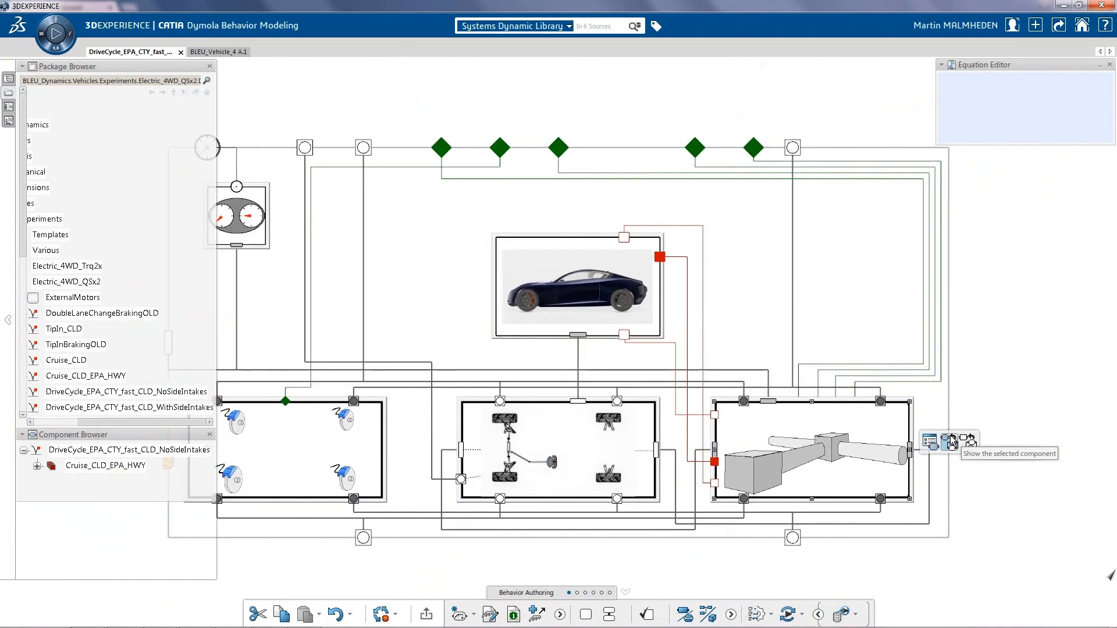
{"action": "left_click", "coordinate": [951, 442]}
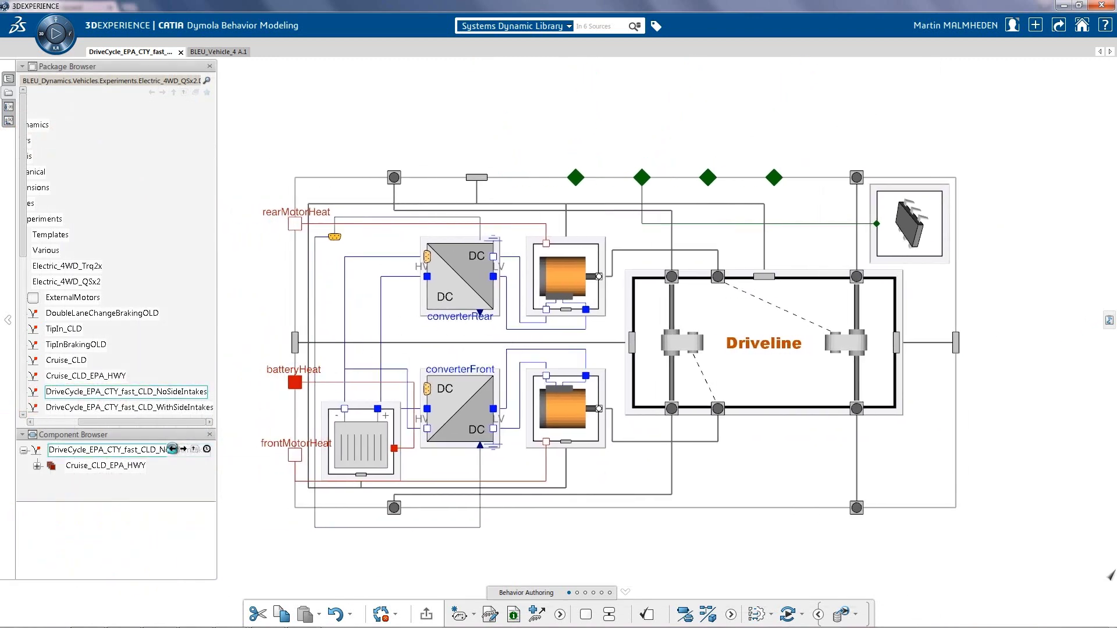
- Return to the vehicle diagram and show the car body component's cooling circuit with its front intake, motor coolers and battery cooler
{"action": "left_click", "coordinate": [173, 449]}
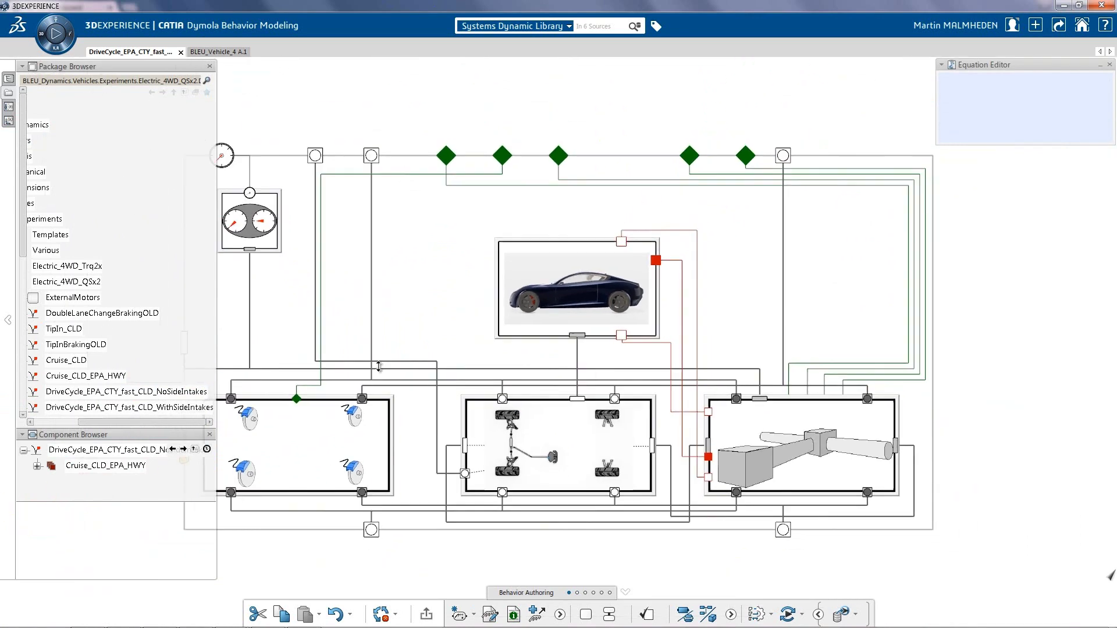
{"action": "left_click", "coordinate": [557, 301]}
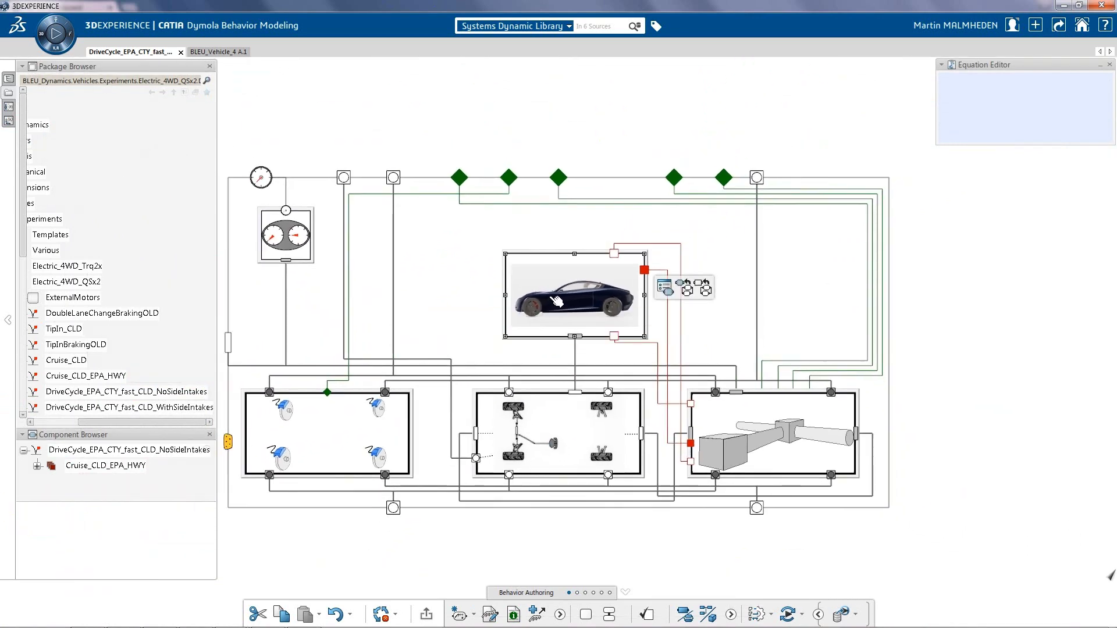
{"action": "left_click", "coordinate": [684, 289]}
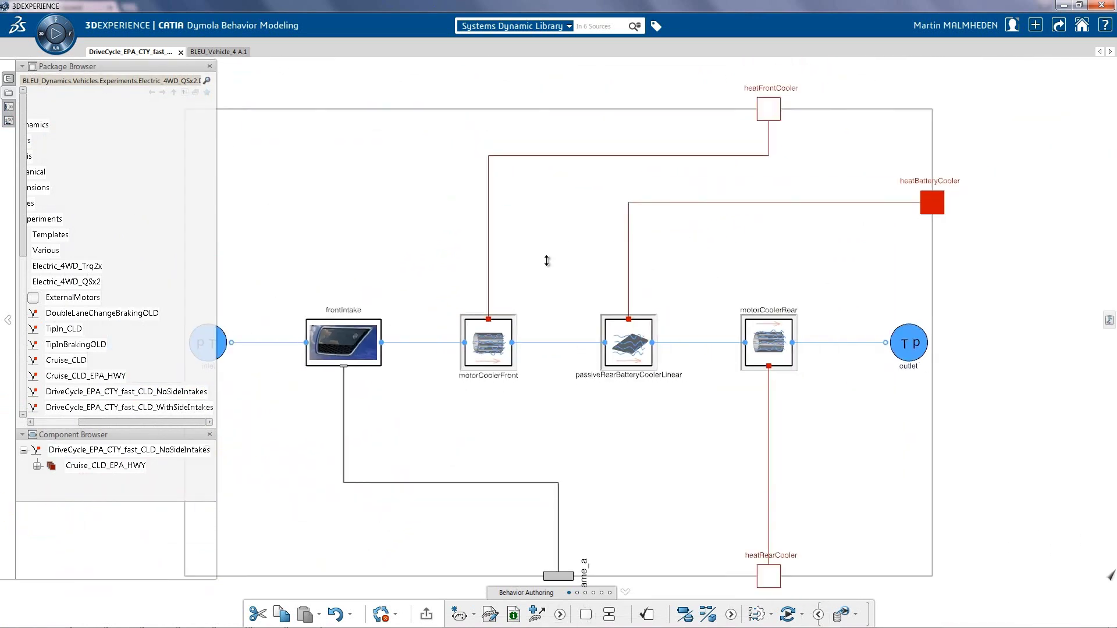
{"action": "middle_click_drag", "start_coordinate": [549, 265], "coordinate": [603, 257]}
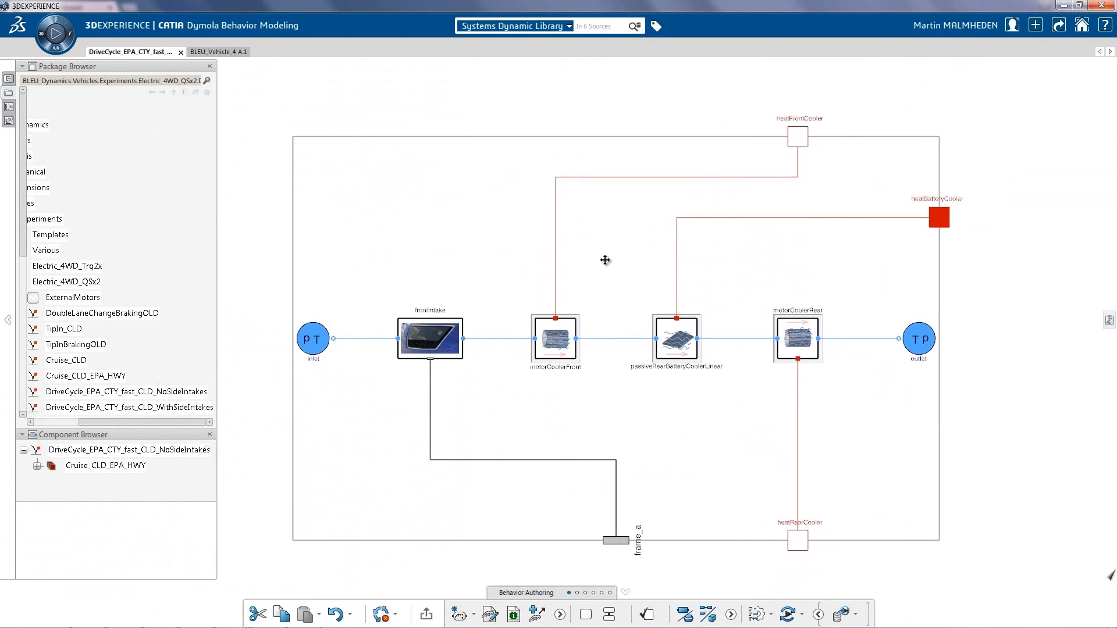
- Plot the drive cycle result variable v_x in a new plotter and enlarge the plotter window
{"action": "left_click", "coordinate": [14, 125]}
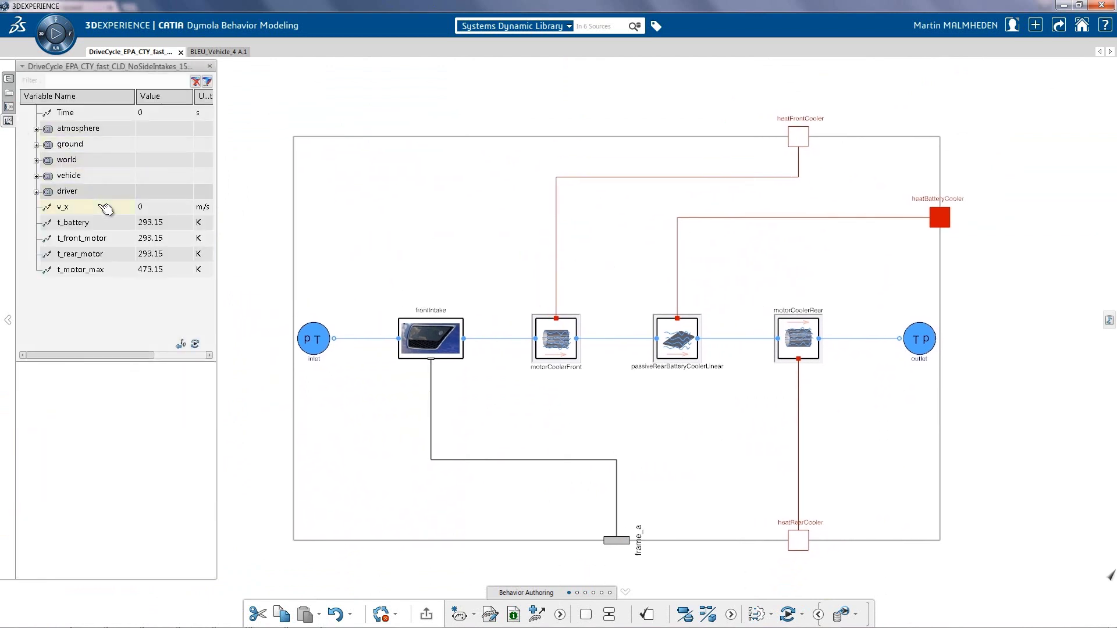
{"action": "left_click", "coordinate": [104, 207]}
{"action": "right_click", "coordinate": [103, 208]}
{"action": "left_click", "coordinate": [147, 244]}
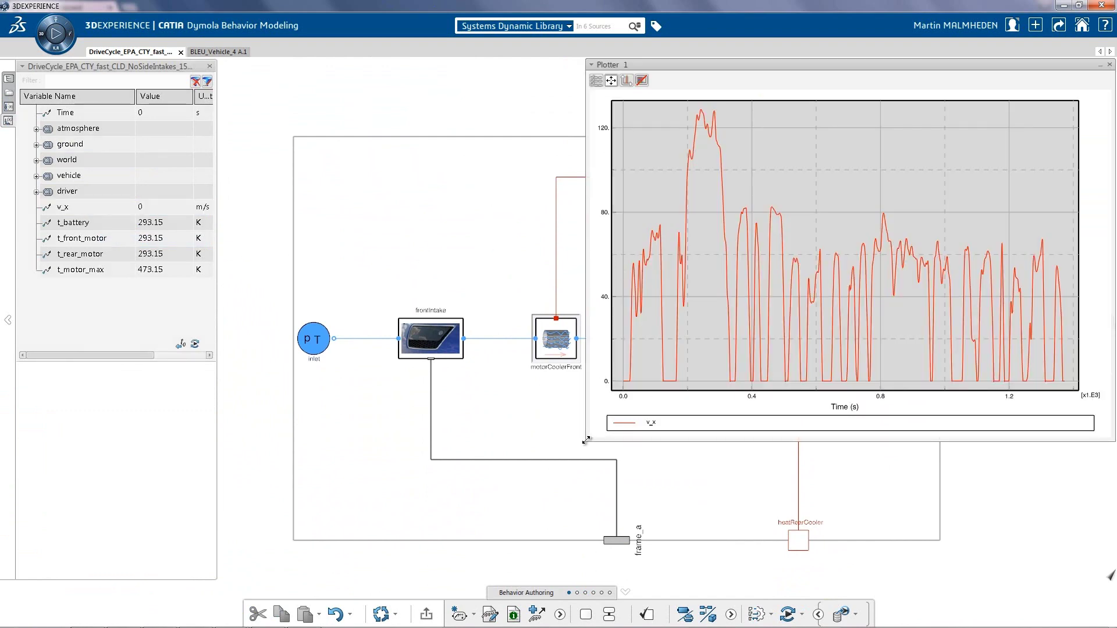
{"action": "left_click_drag", "start_coordinate": [586, 440], "coordinate": [488, 493]}
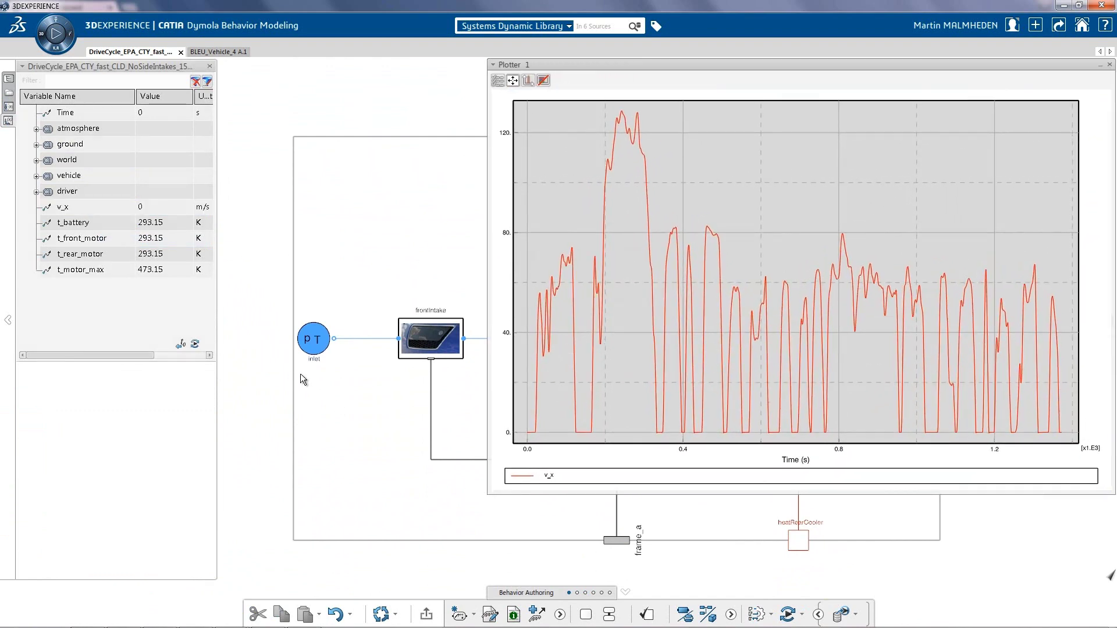
- Add an empty chart to the plotter and plot t_rear_motor and t_motor_max in it
{"action": "right_click", "coordinate": [496, 452]}
{"action": "mouse_move", "coordinate": [549, 488]}
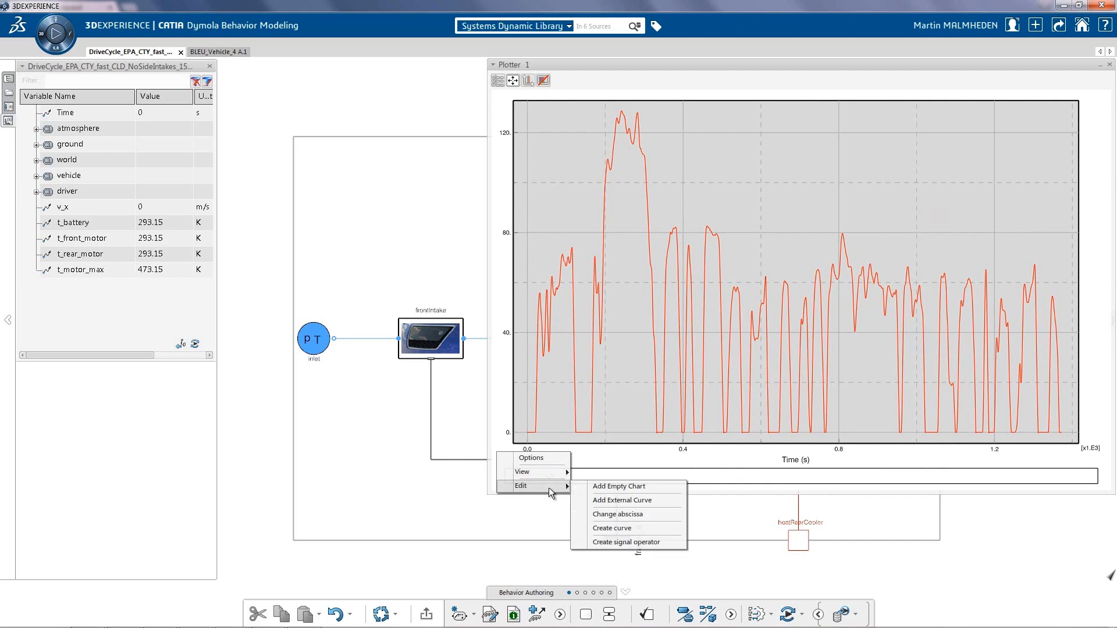
{"action": "left_click", "coordinate": [602, 489]}
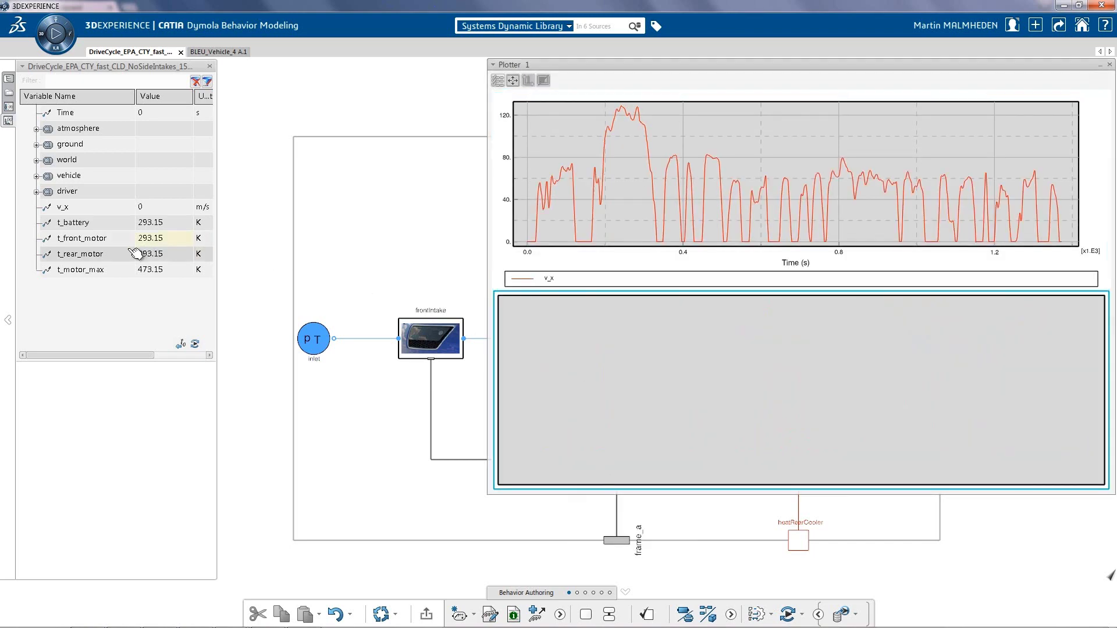
{"action": "right_click", "coordinate": [110, 253]}
{"action": "left_click", "coordinate": [248, 299]}
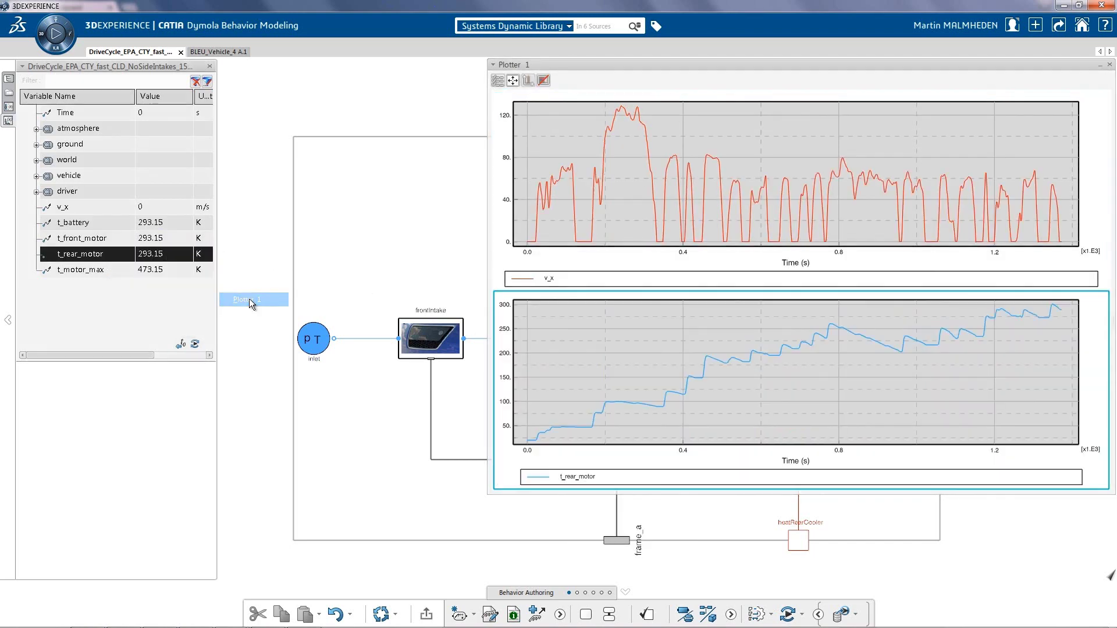
{"action": "right_click", "coordinate": [114, 269]}
{"action": "left_click", "coordinate": [256, 317]}
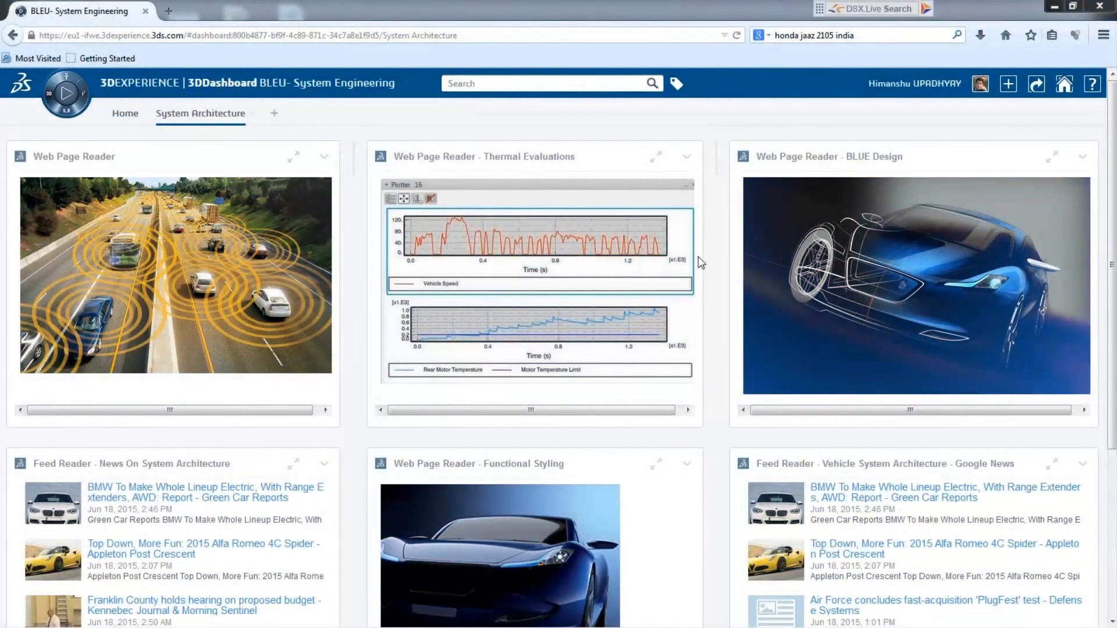
- On the BLEU- System Engineering dashboard, maximize the Thermal Evaluations widget to review its plots, and restore it
{"action": "left_click", "coordinate": [662, 166]}
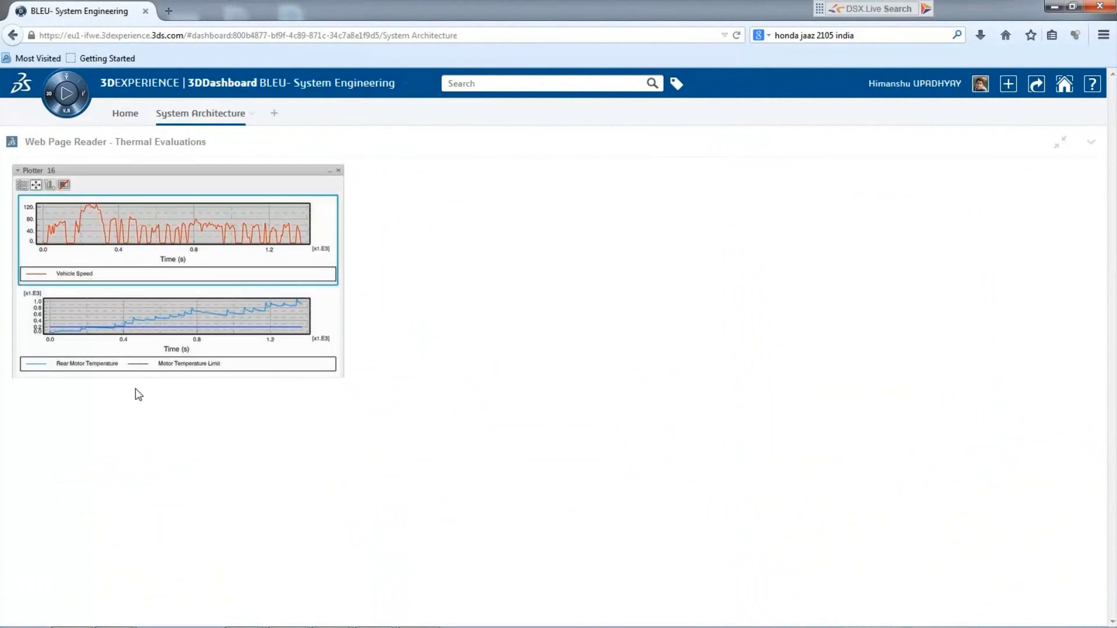
{"action": "left_click", "coordinate": [1059, 145]}
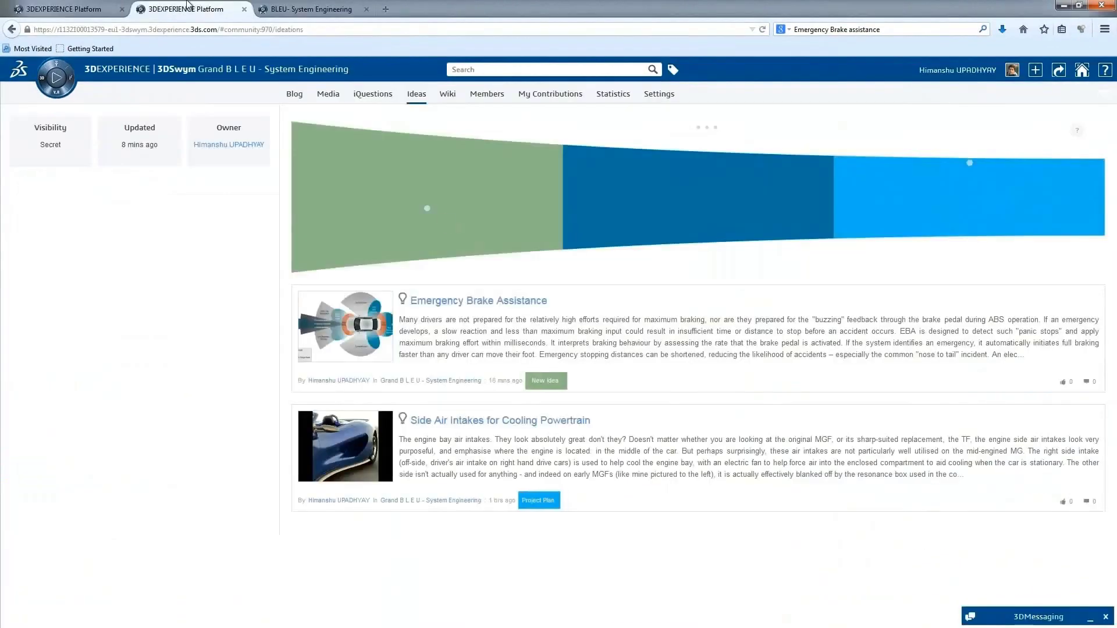
- In the 3DSwym community, open the idea Side Air Intakes for Cooling Powertrain and bring up 3DMessaging
{"action": "left_click", "coordinate": [436, 421]}
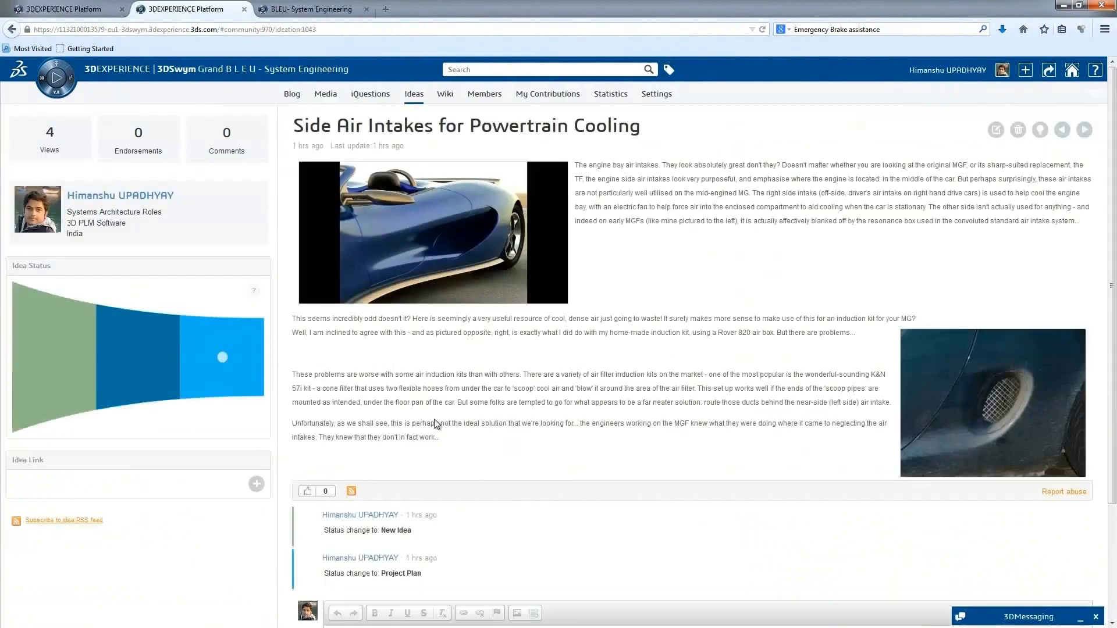
{"action": "left_click", "coordinate": [1028, 616]}
{"action": "left_click", "coordinate": [1002, 470]}
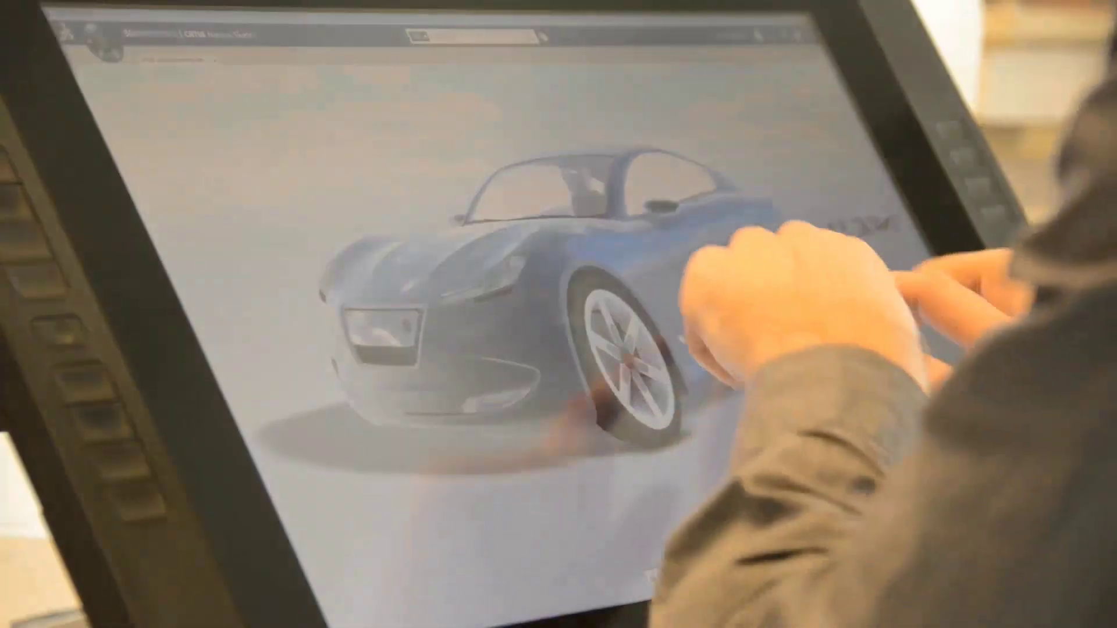
- In CATIA Natural Sketch, turn touch off and sketch the side air intake's outline curves on the body ahead of the rear wheel
{"action": "scroll", "coordinate": [640, 349], "scroll_direction": "up", "scroll_amount": 5}
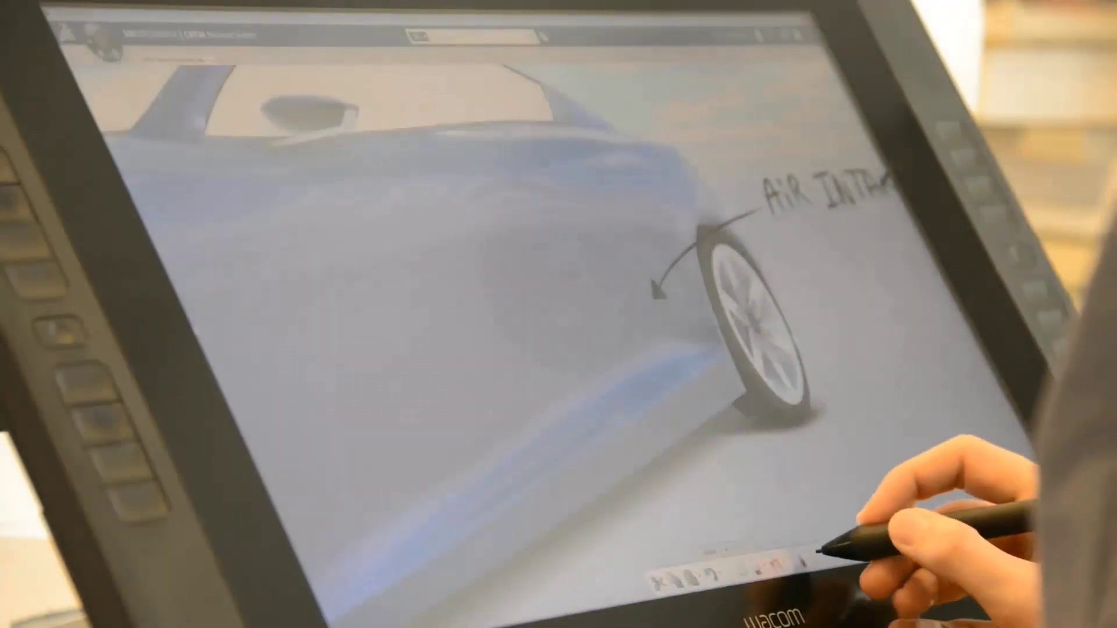
{"action": "key", "text": "super+t"}
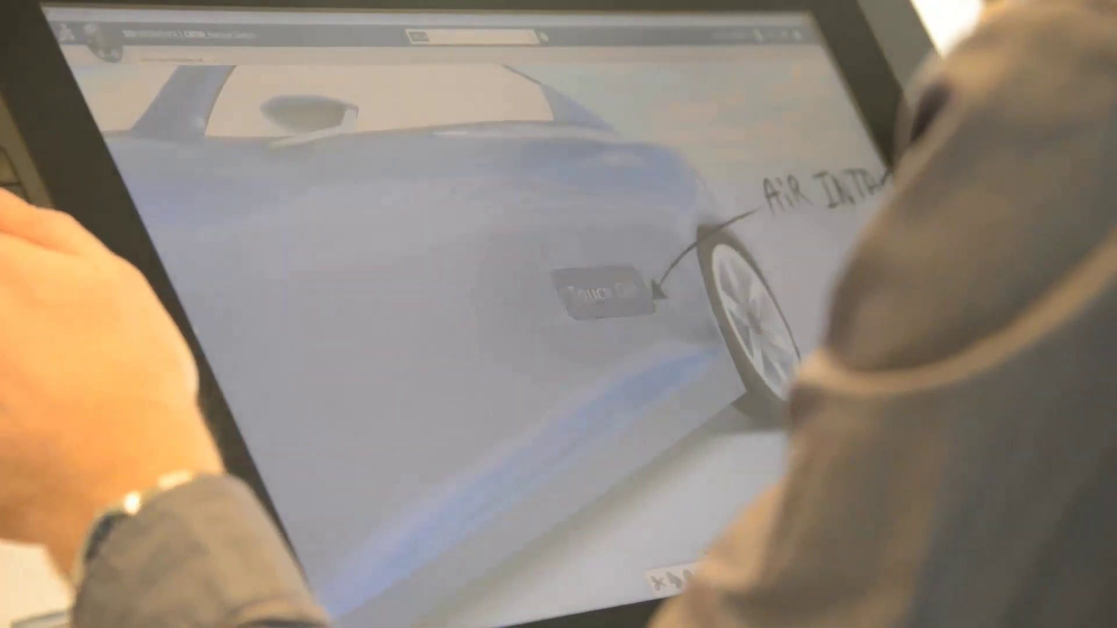
{"action": "left_click_drag", "start_coordinate": [406, 311], "coordinate": [574, 256]}
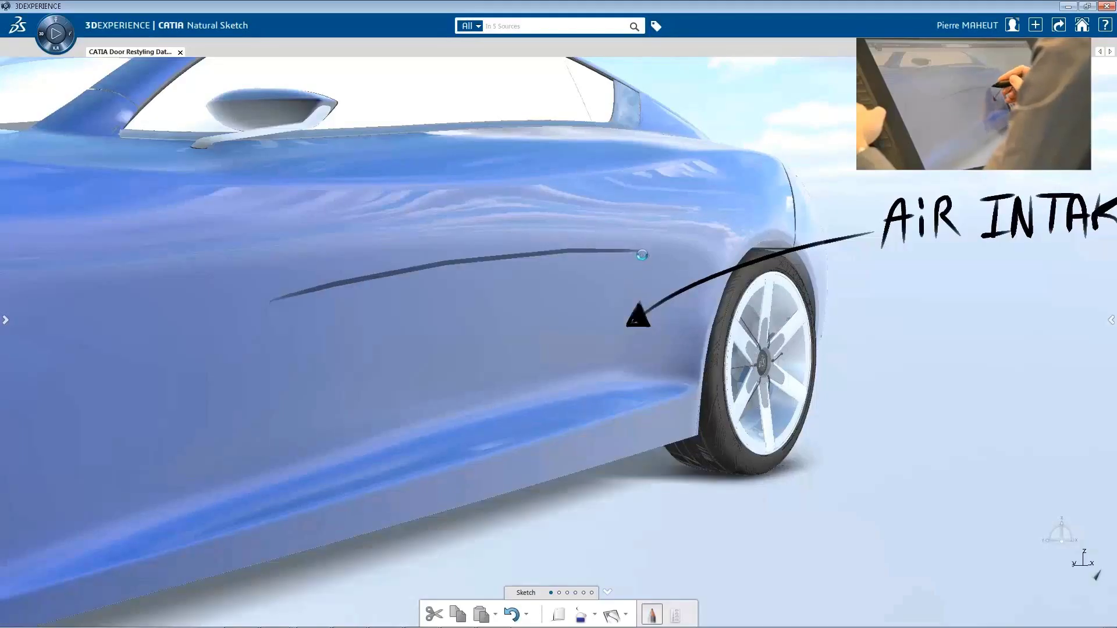
{"action": "mouse_move", "coordinate": [642, 255]}
{"action": "left_mouse_down"}
{"action": "mouse_move", "coordinate": [634, 381]}
{"action": "mouse_move", "coordinate": [261, 474]}
{"action": "left_mouse_up"}
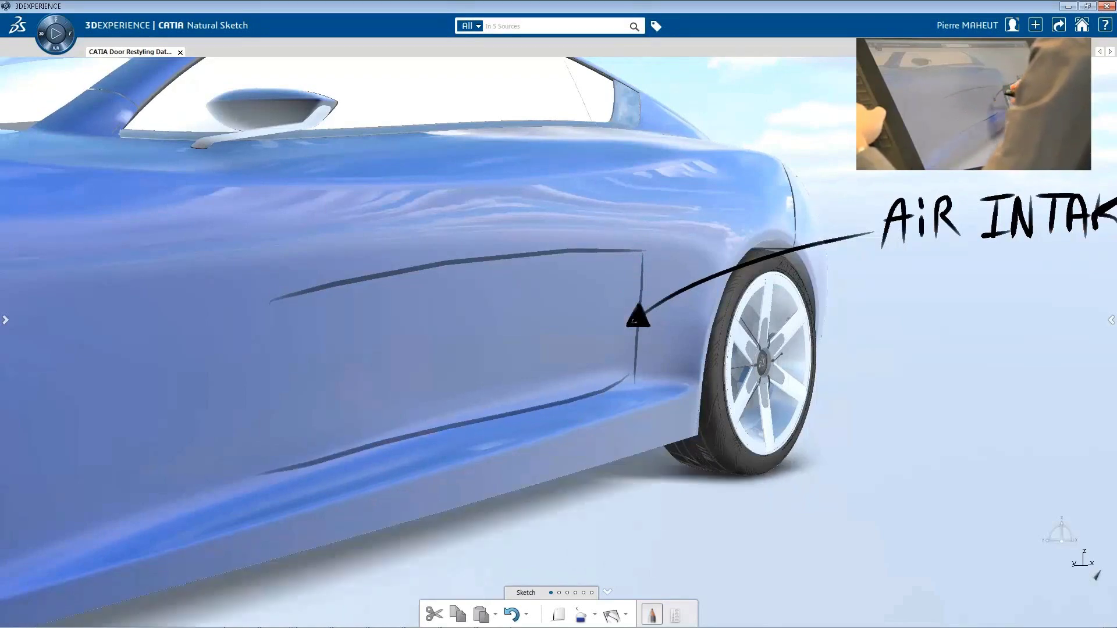
- Sketch the dark, hatched vertical opening at the rear end of the side air intake outline
{"action": "middle_click_drag", "start_coordinate": [646, 320], "coordinate": [567, 227]}
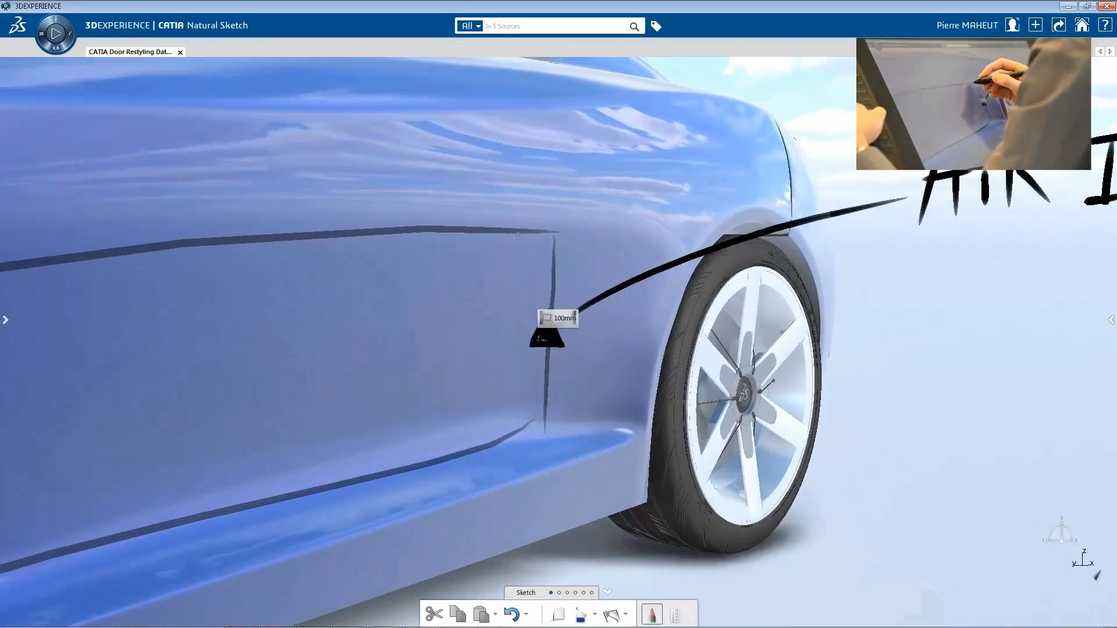
{"action": "left_click_drag", "start_coordinate": [518, 233], "coordinate": [519, 437]}
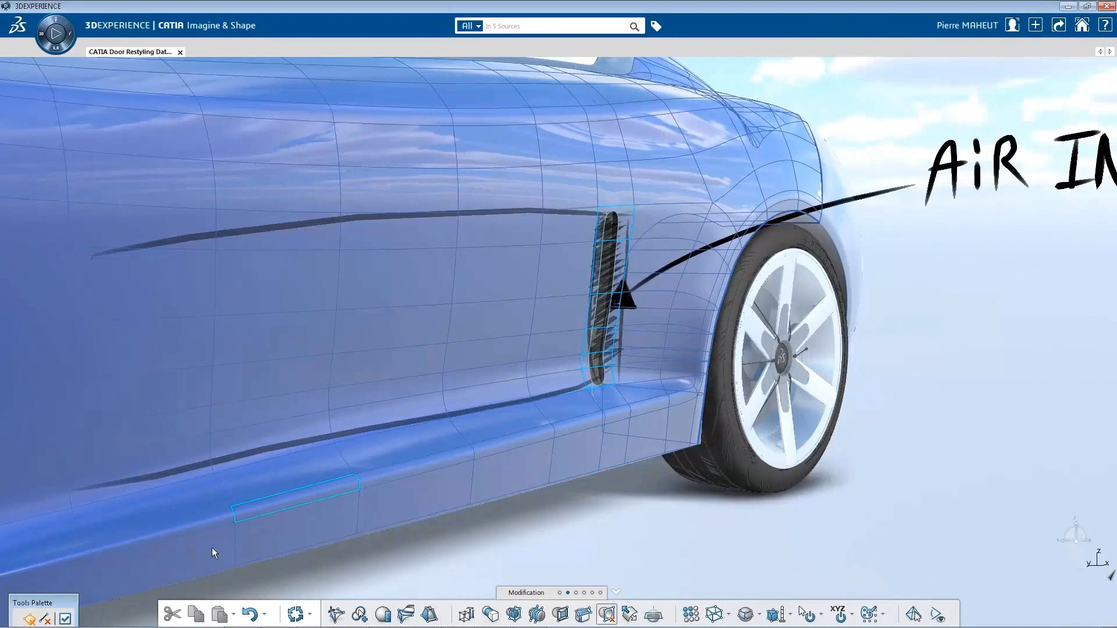
- In Imagine & Shape, sharpen the body crease running into the side air intake by setting the selected mesh edges' weight to 100 %
{"action": "left_click", "coordinate": [67, 617]}
{"action": "mouse_move", "coordinate": [403, 354]}
{"action": "middle_mouse_down"}
{"action": "mouse_move", "coordinate": [421, 252]}
{"action": "mouse_move", "coordinate": [383, 433]}
{"action": "middle_mouse_up"}
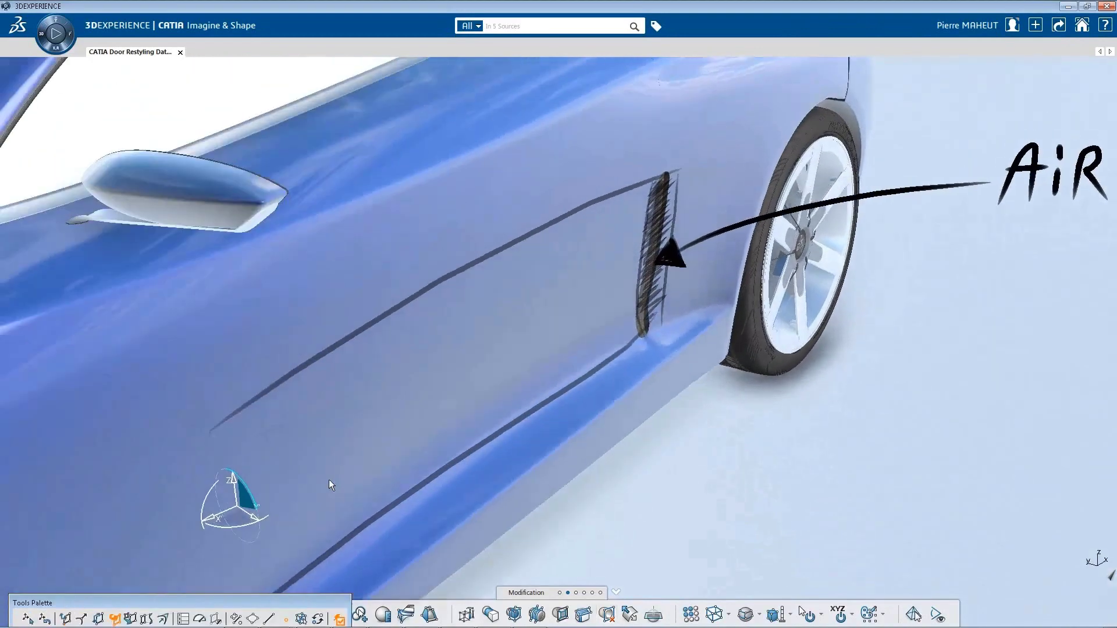
{"action": "mouse_move", "coordinate": [239, 528]}
{"action": "left_mouse_down"}
{"action": "mouse_move", "coordinate": [213, 550]}
{"action": "mouse_move", "coordinate": [249, 584]}
{"action": "left_mouse_up"}
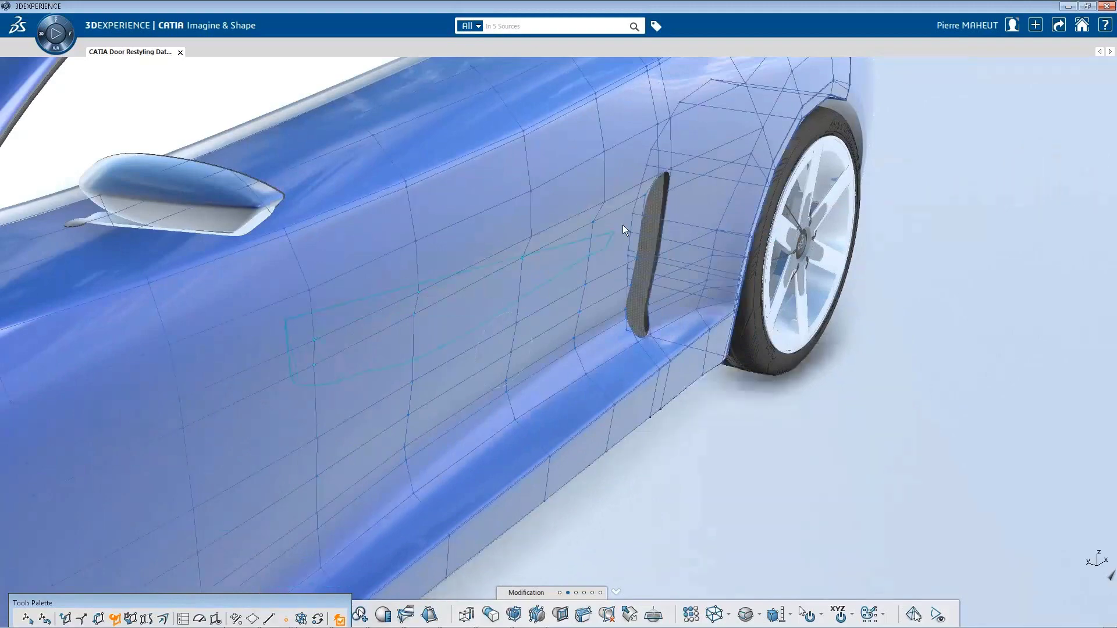
{"action": "left_click", "coordinate": [167, 618]}
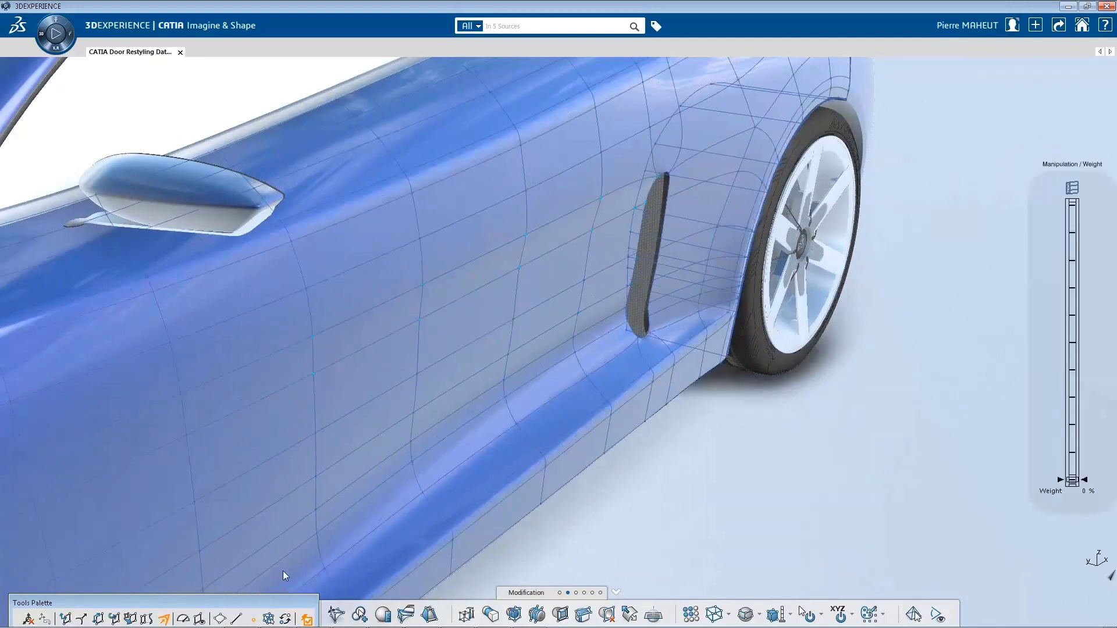
{"action": "left_click_drag", "start_coordinate": [1085, 479], "coordinate": [1092, 268]}
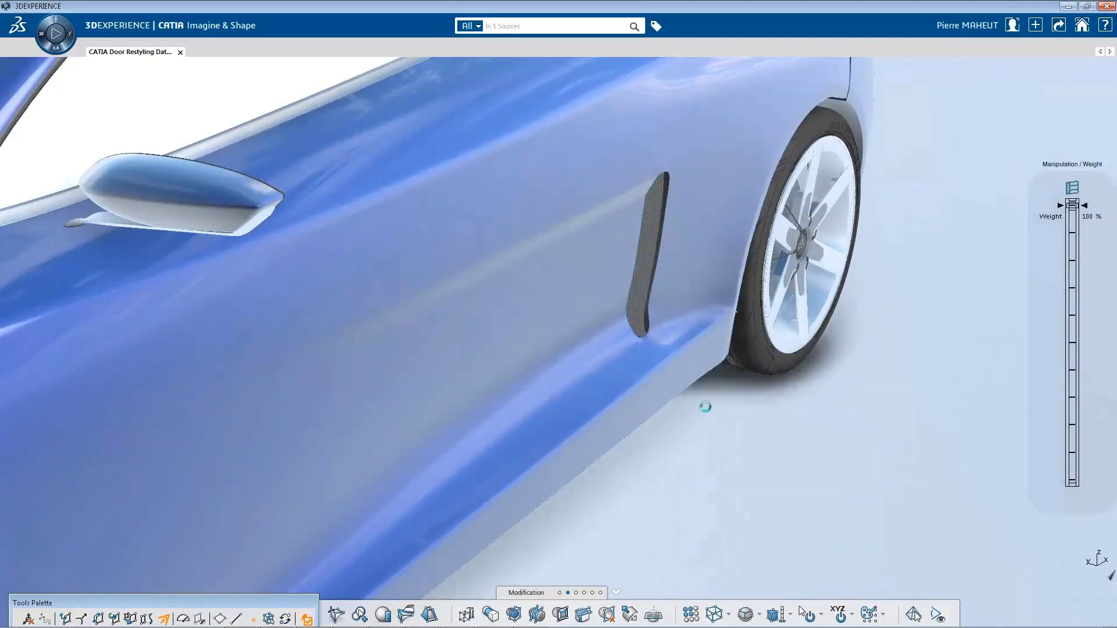
{"action": "middle_click_drag", "start_coordinate": [706, 407], "coordinate": [653, 373]}
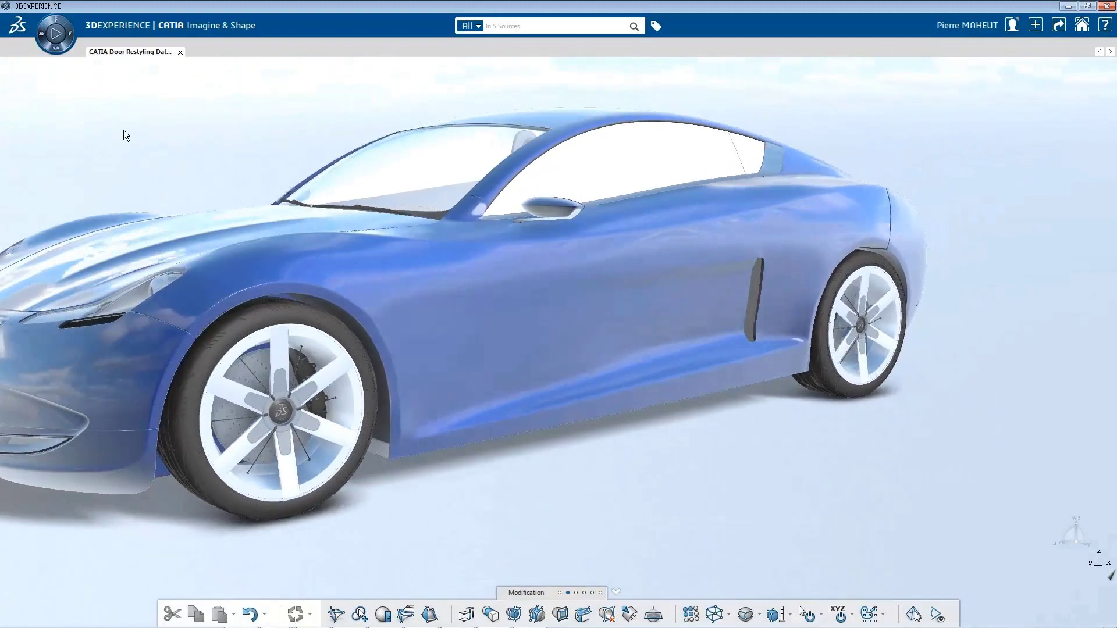
- Switch to CATIA Natural Sketch and sketch the side door's outline on the body between the front wheel and the air intake
{"action": "left_click", "coordinate": [42, 34]}
{"action": "left_click", "coordinate": [36, 303]}
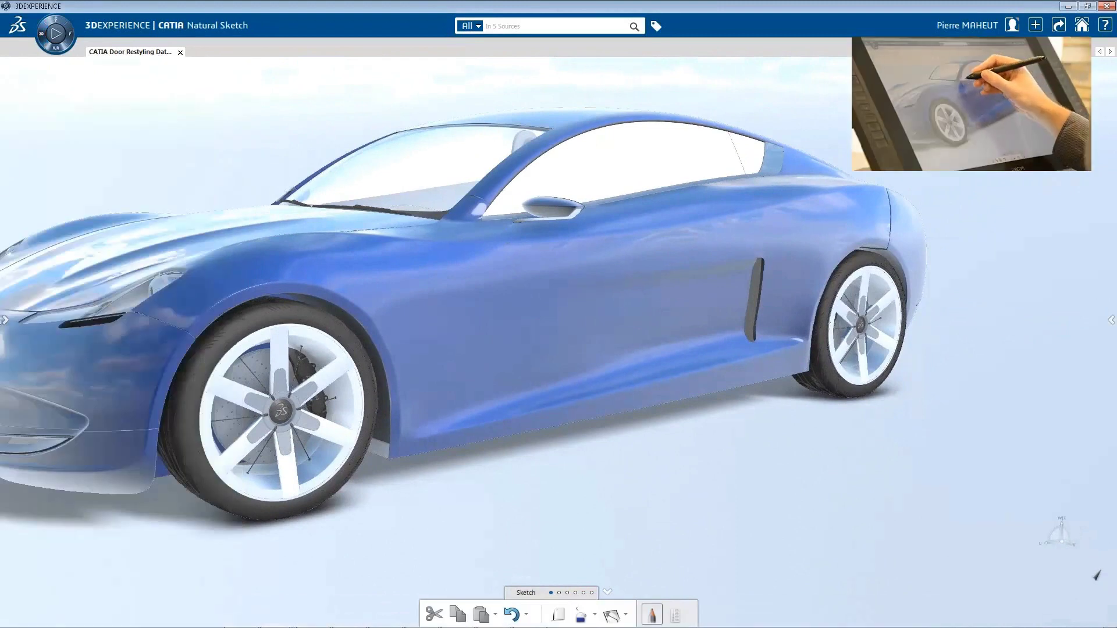
{"action": "mouse_move", "coordinate": [481, 220]}
{"action": "left_mouse_down"}
{"action": "mouse_move", "coordinate": [474, 252]}
{"action": "mouse_move", "coordinate": [490, 352]}
{"action": "mouse_move", "coordinate": [634, 371]}
{"action": "mouse_move", "coordinate": [734, 246]}
{"action": "left_mouse_up"}
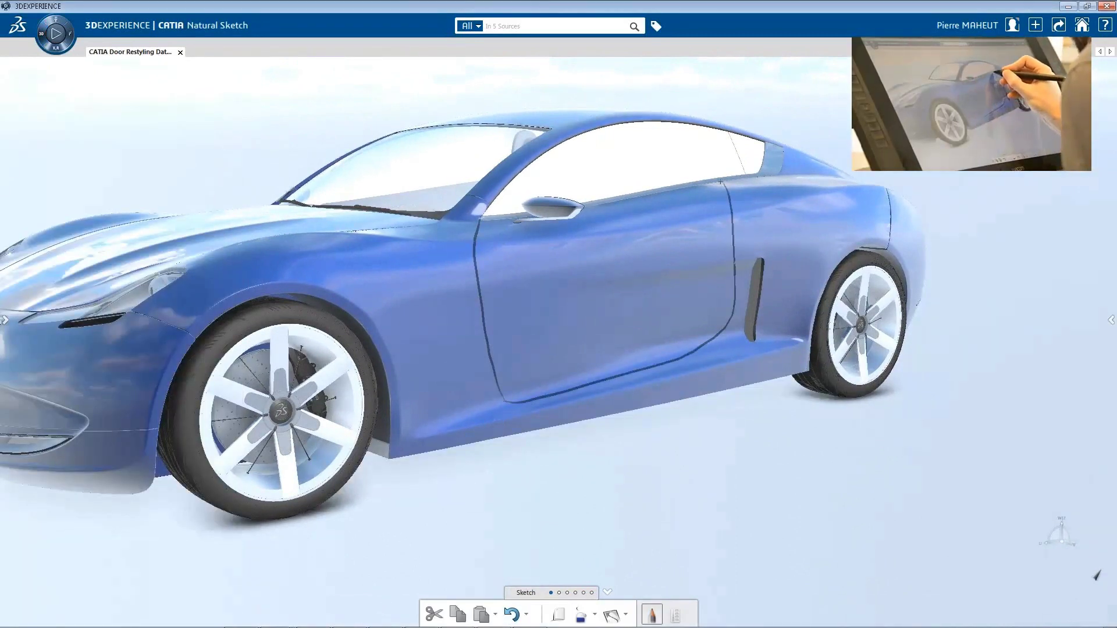
{"action": "middle_click_drag", "start_coordinate": [684, 348], "coordinate": [305, 357]}
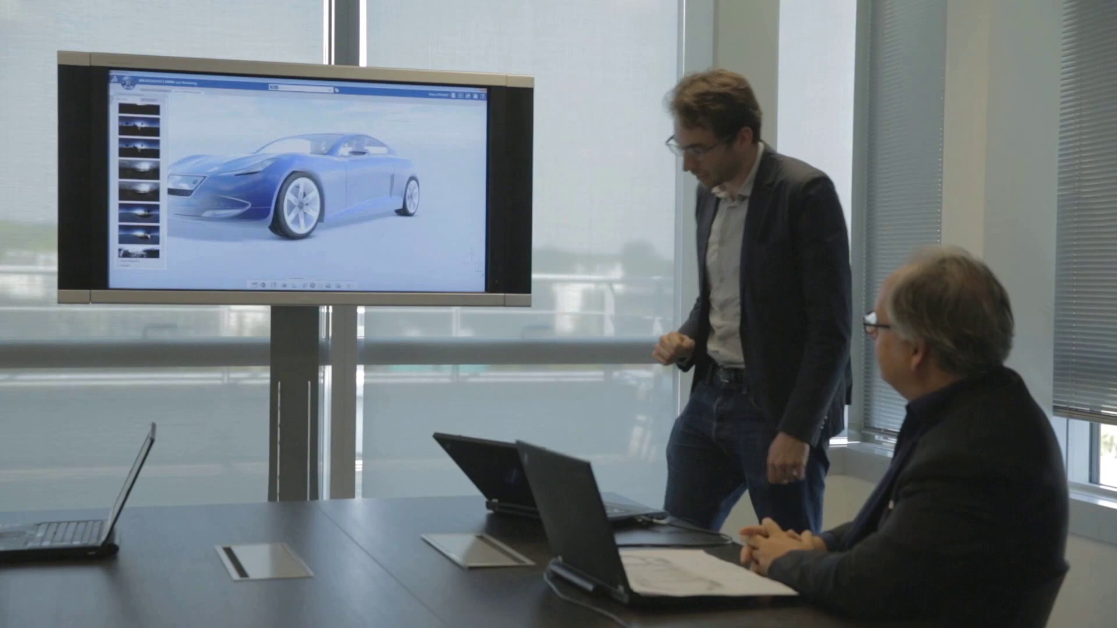
- In CATIA Live Rendering, apply the snowy sunset landscape dome as the car's environment and close the dome selection
{"action": "left_click", "coordinate": [141, 234]}
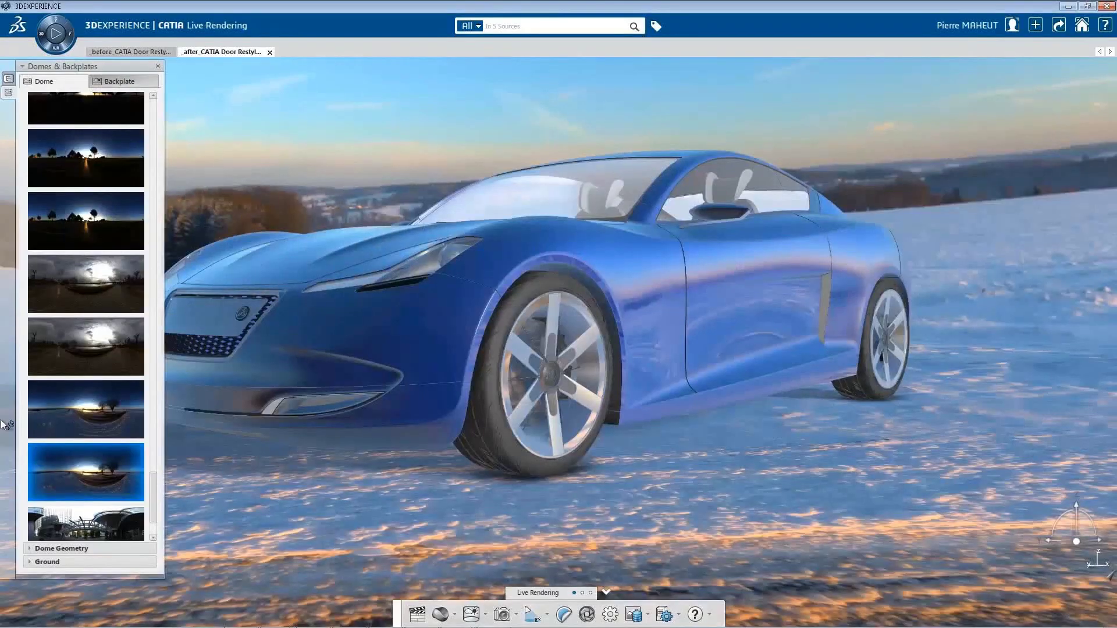
{"action": "left_click", "coordinate": [7, 421]}
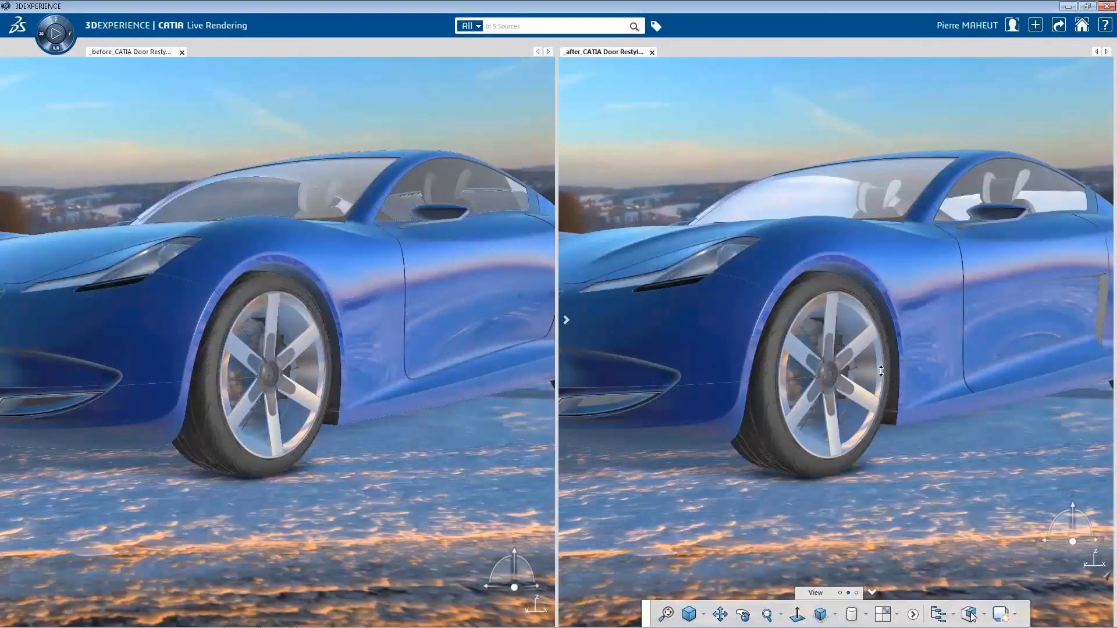
{"action": "scroll", "coordinate": [880, 371], "scroll_direction": "down", "scroll_amount": 5}
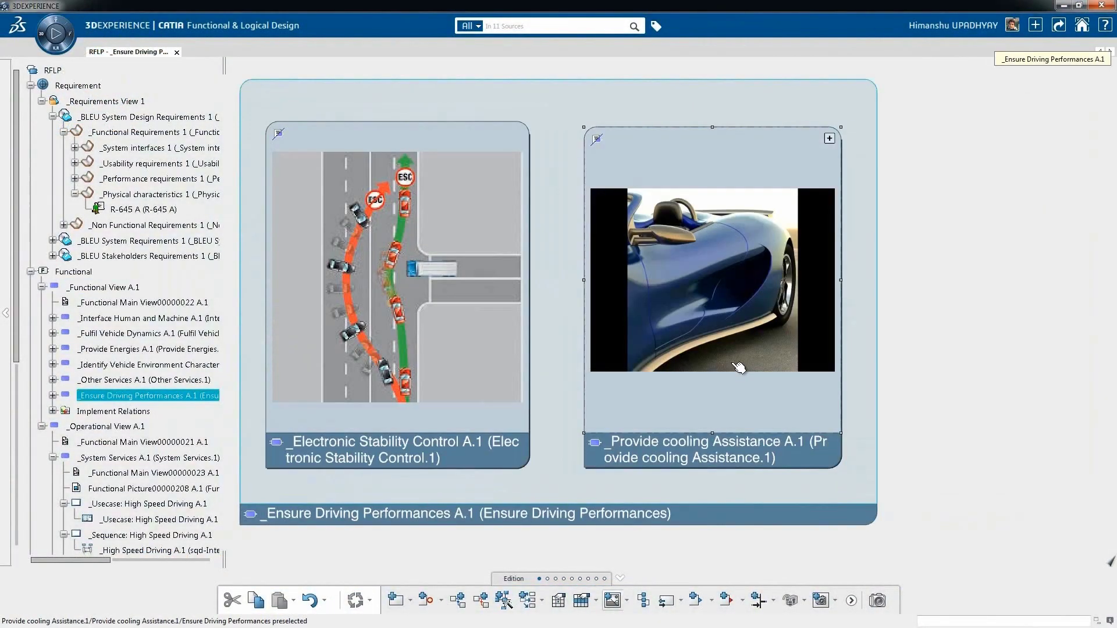
- In CATIA Functional & Logical Design, open the Provide cooling Assistance function and insert a functional reference titled _Monitor Powertrain Temperature.1
{"action": "double_click", "coordinate": [739, 367]}
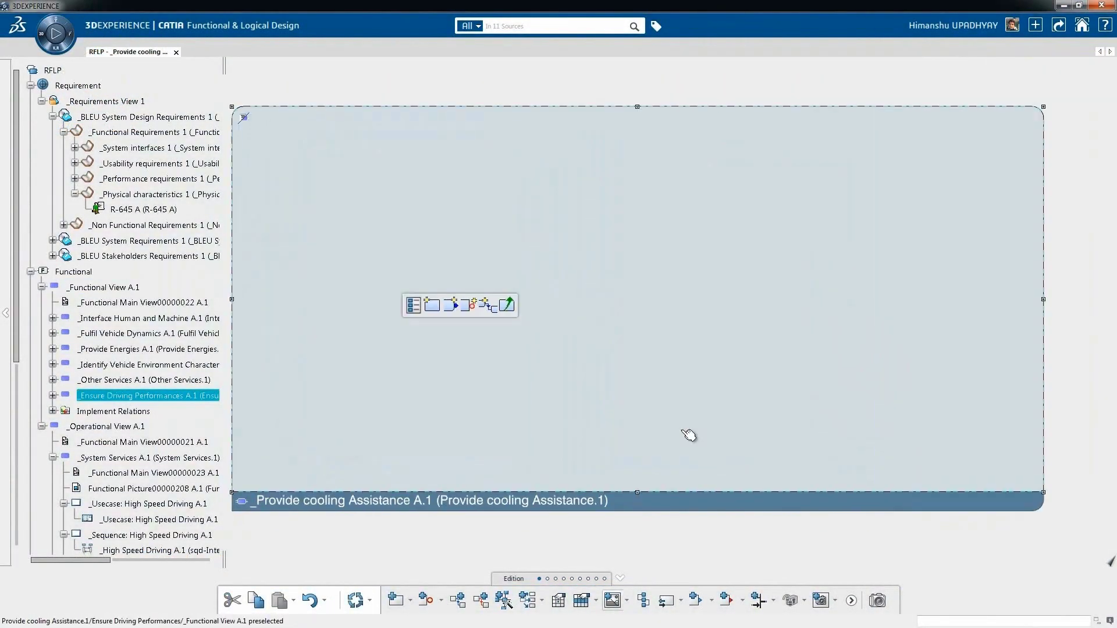
{"action": "left_click", "coordinate": [437, 311]}
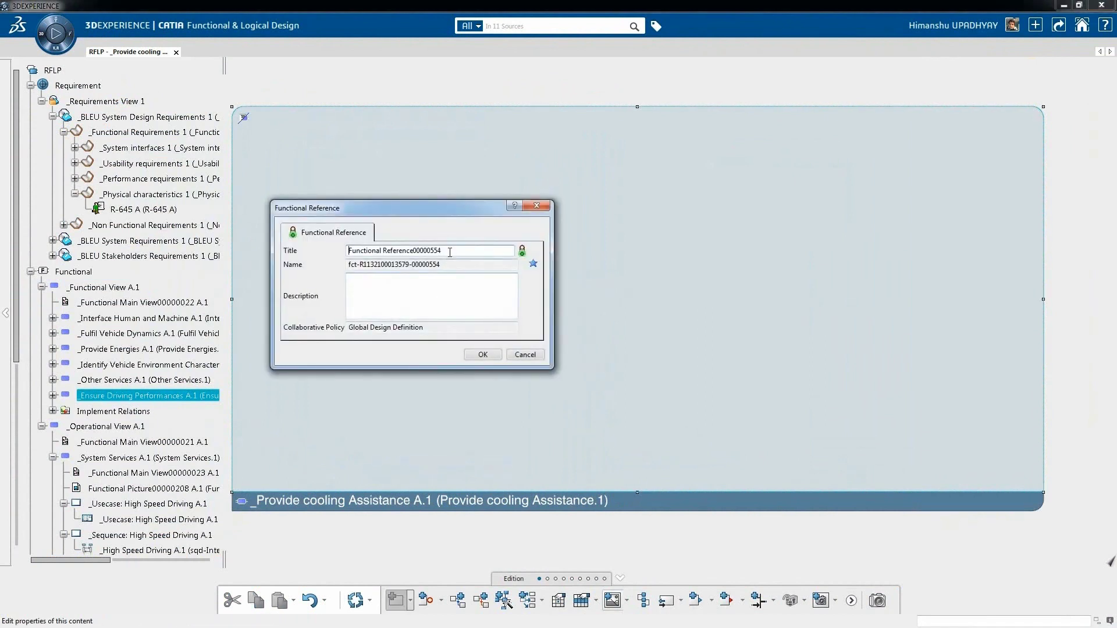
{"action": "left_click", "coordinate": [481, 355]}
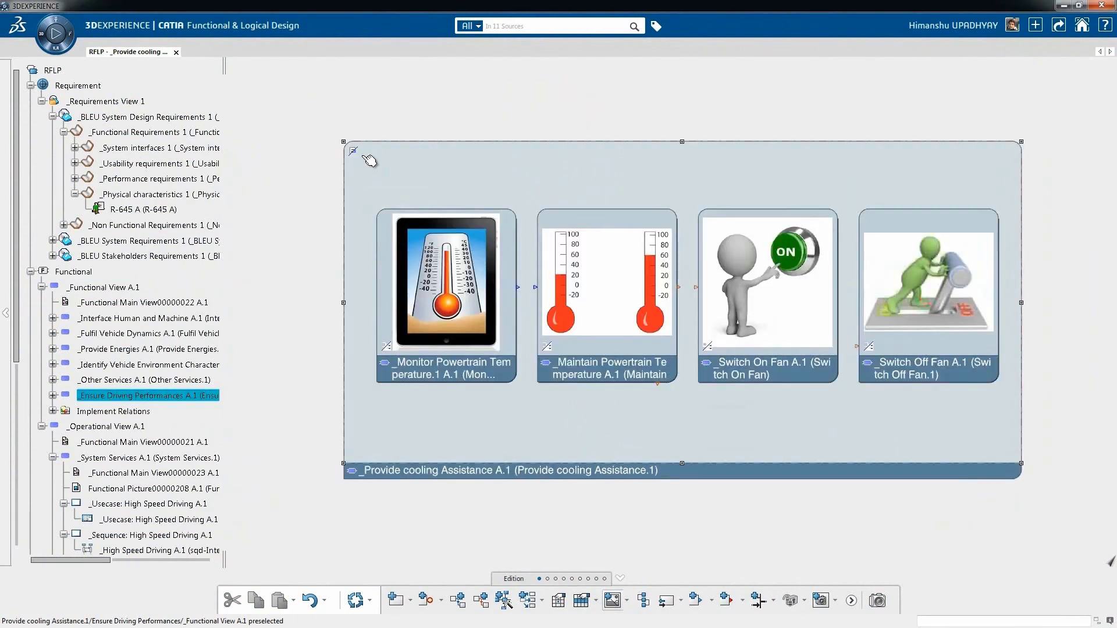
- Display the relation of Provide cooling Assistance to its implemented function, and open the Ensure Driving Performances sequence diagram
{"action": "left_click", "coordinate": [353, 150]}
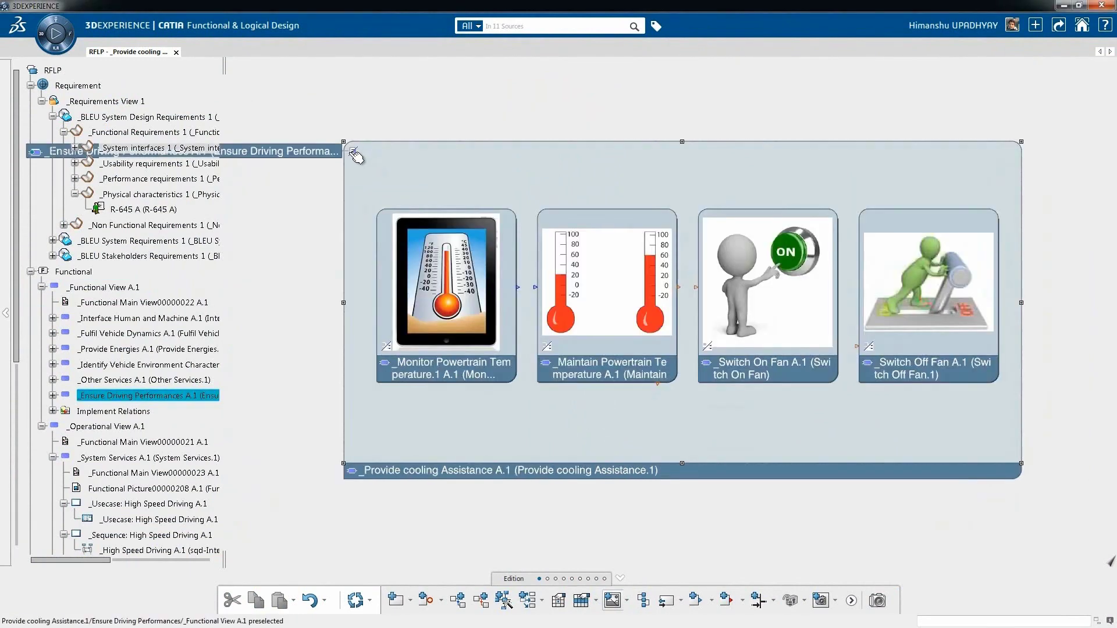
{"action": "middle_click_drag", "start_coordinate": [308, 188], "coordinate": [365, 223]}
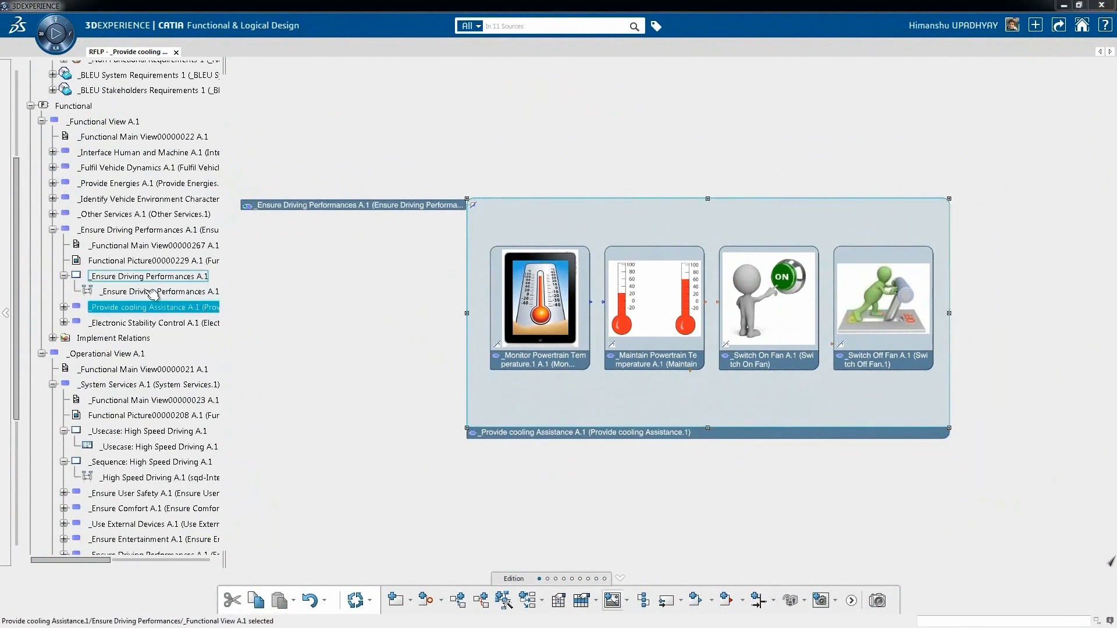
{"action": "double_click", "coordinate": [153, 292]}
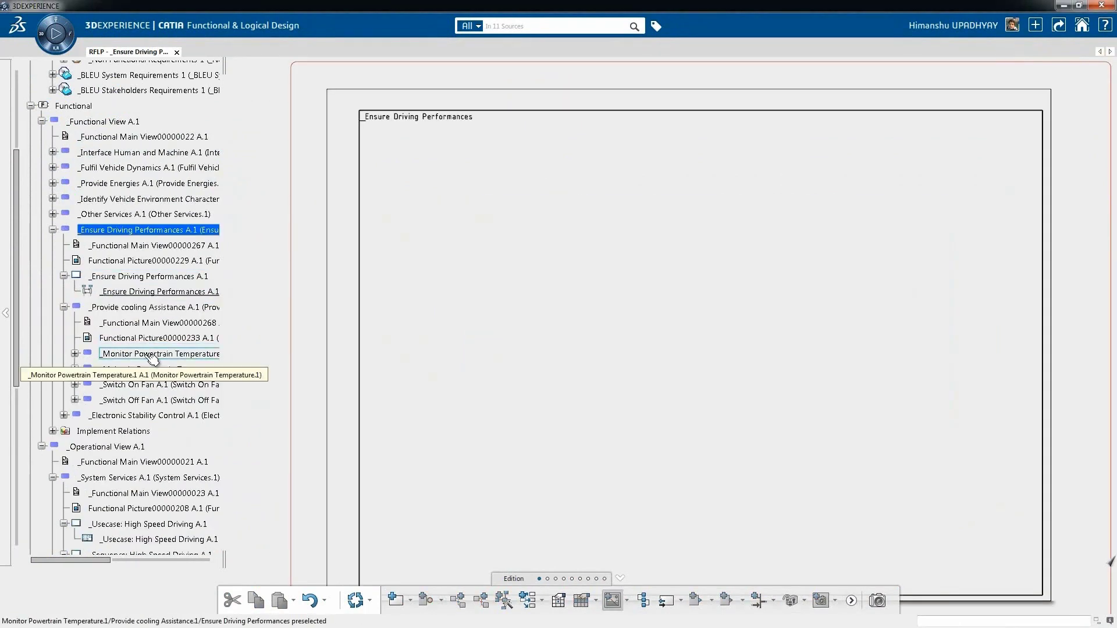
- Place the Monitor Powertrain Temperature and Maintain Powertrain Temperature functions side by side as lifelines in the sequence diagram
{"action": "left_click_drag", "start_coordinate": [153, 357], "coordinate": [433, 316]}
{"action": "left_click", "coordinate": [153, 370]}
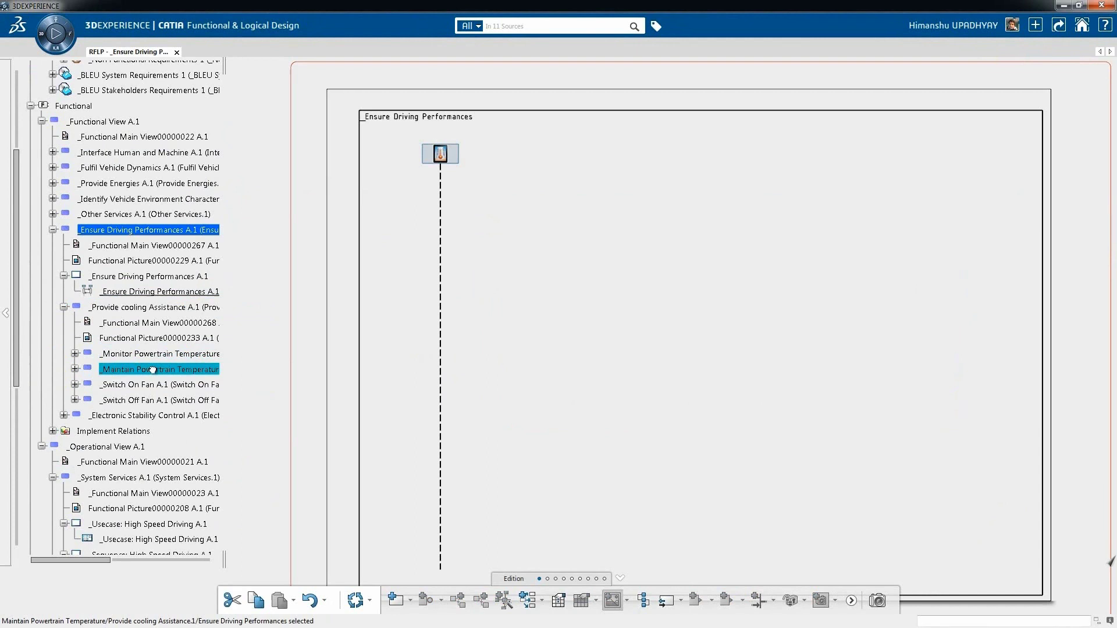
{"action": "left_click", "coordinate": [515, 372]}
- Create a functional connection message from the Monitor Powertrain Temperature lifeline to the Maintain Powertrain Temperature lifeline
{"action": "left_click", "coordinate": [564, 579]}
{"action": "left_click", "coordinate": [586, 601]}
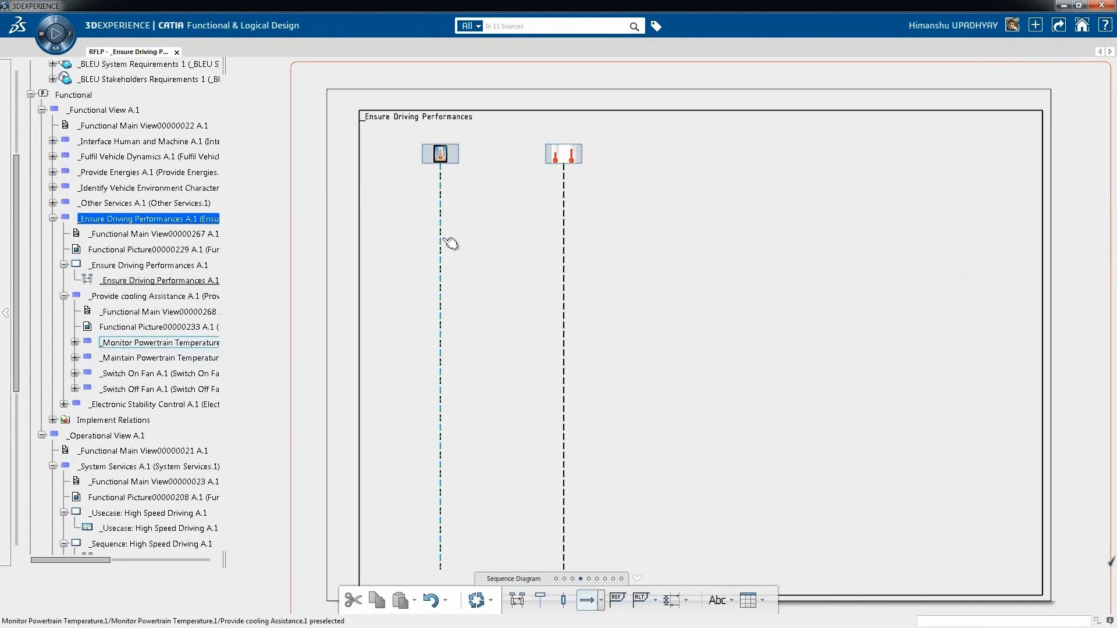
{"action": "left_click", "coordinate": [564, 239]}
{"action": "left_click", "coordinate": [571, 475]}
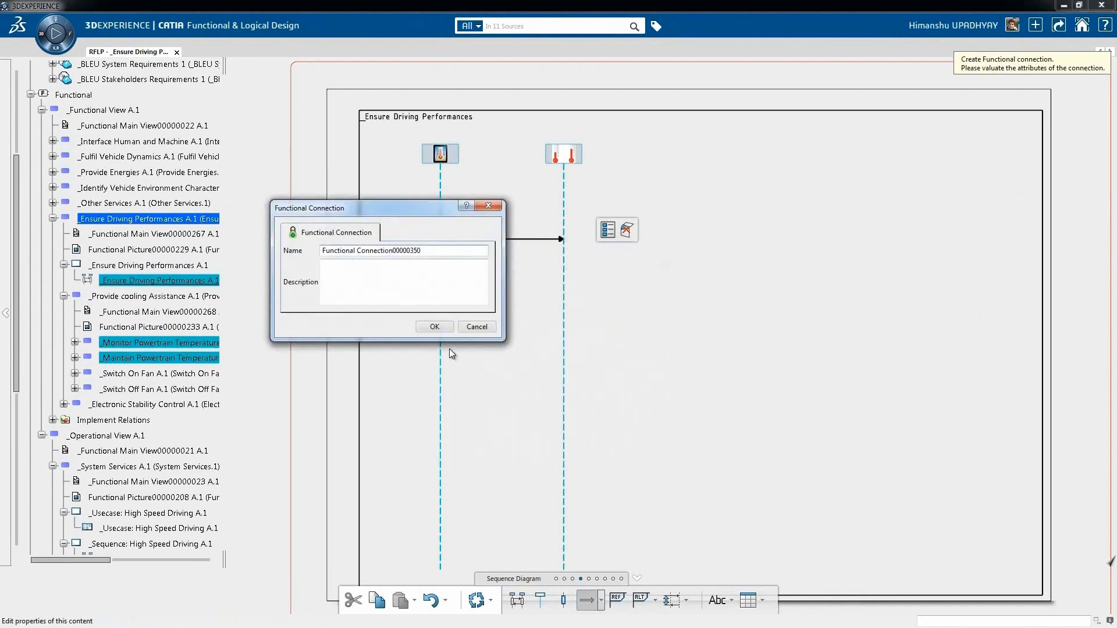
{"action": "left_click", "coordinate": [465, 321]}
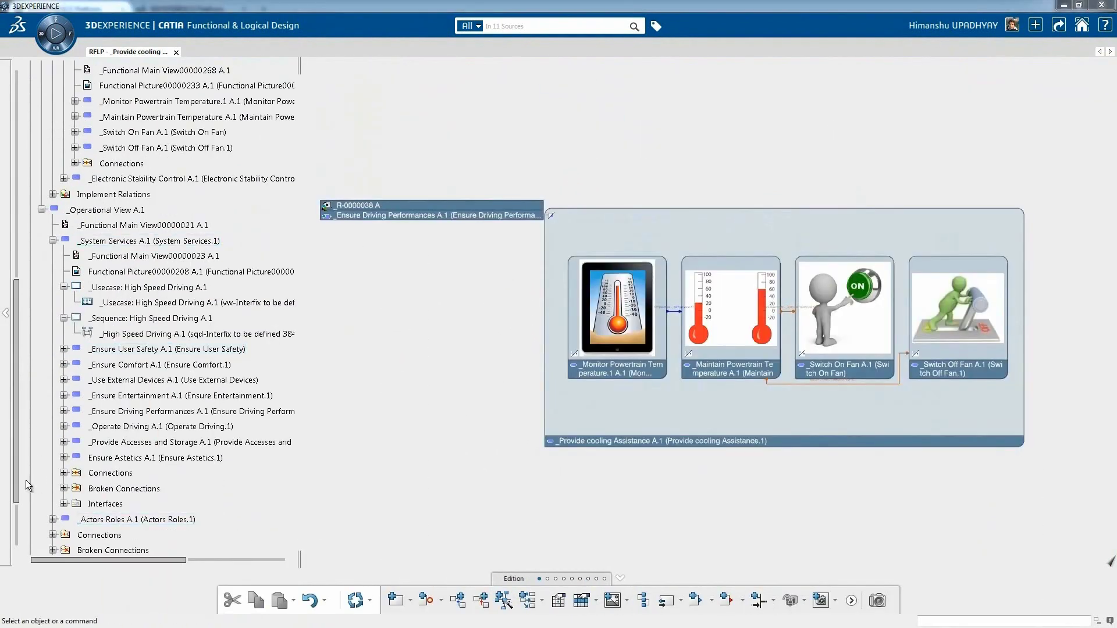
- Open the logical Context Views and drill down through the System of Interest and BLEU Car to the Car Body component
{"action": "scroll", "coordinate": [13, 546], "scroll_direction": "down", "scroll_amount": 3}
{"action": "double_click", "coordinate": [105, 518]}
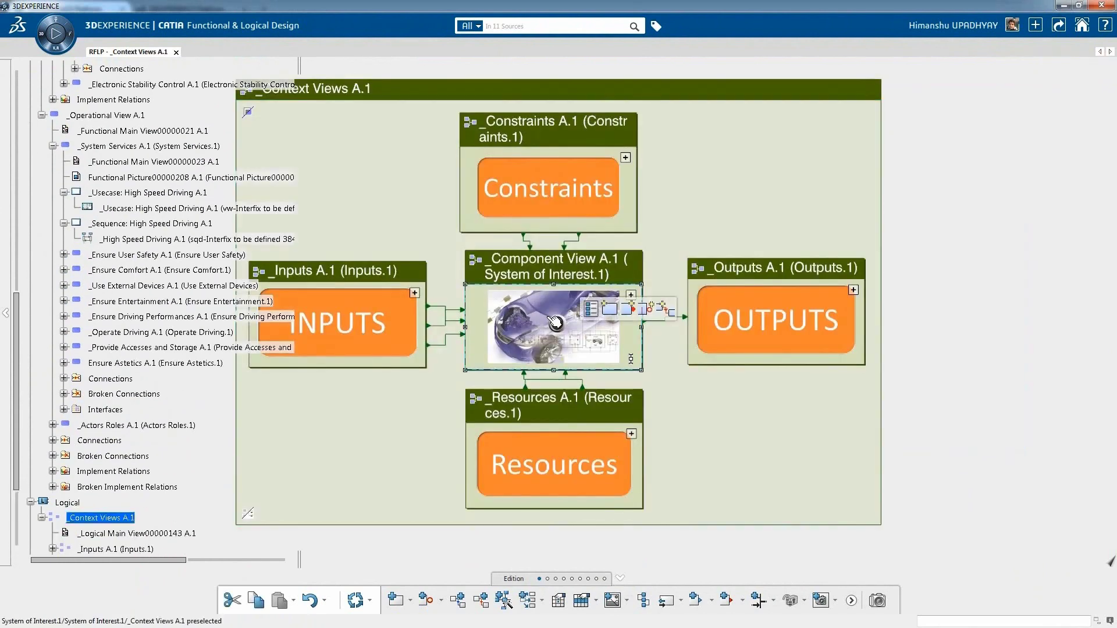
{"action": "double_click", "coordinate": [555, 323]}
{"action": "double_click", "coordinate": [555, 322]}
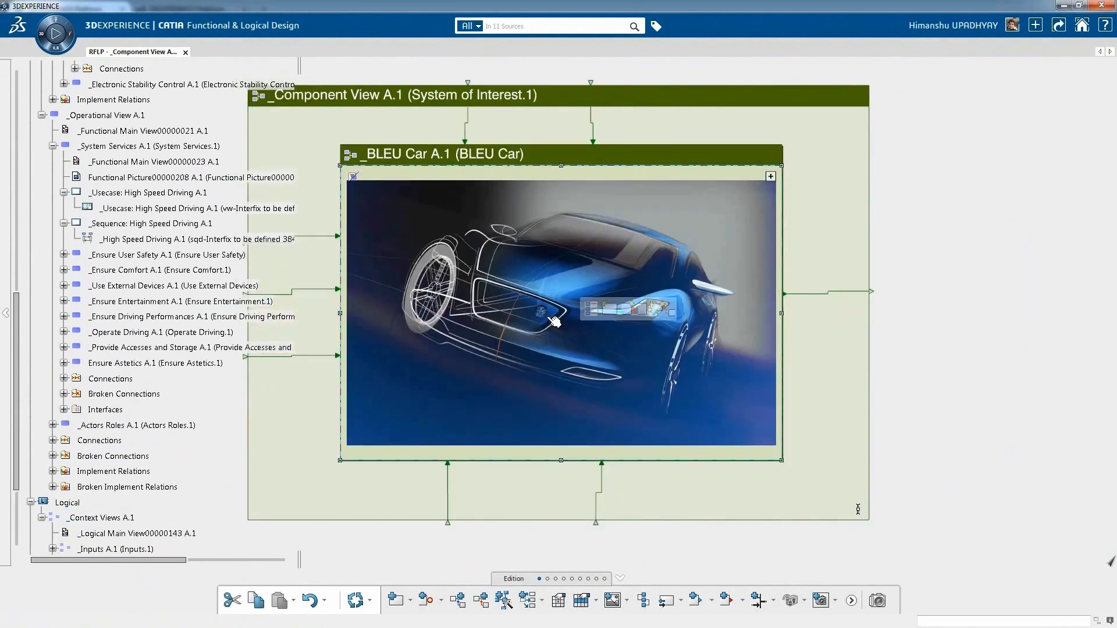
{"action": "double_click", "coordinate": [379, 384]}
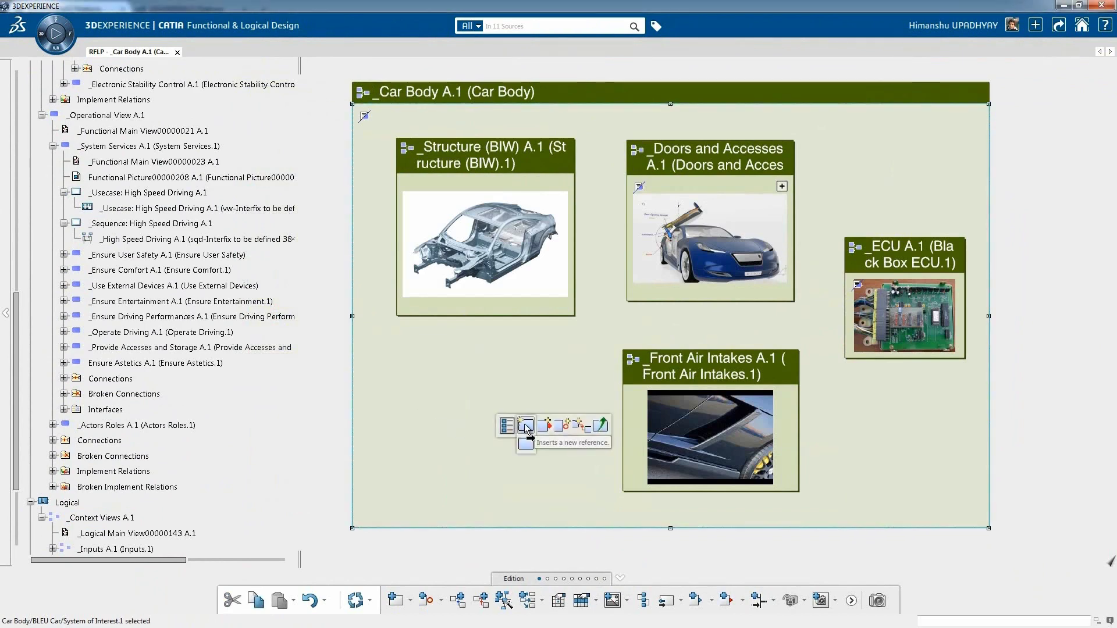
- Insert a logical reference titled Side Air Intake into the Car Body component
{"action": "left_click", "coordinate": [524, 424]}
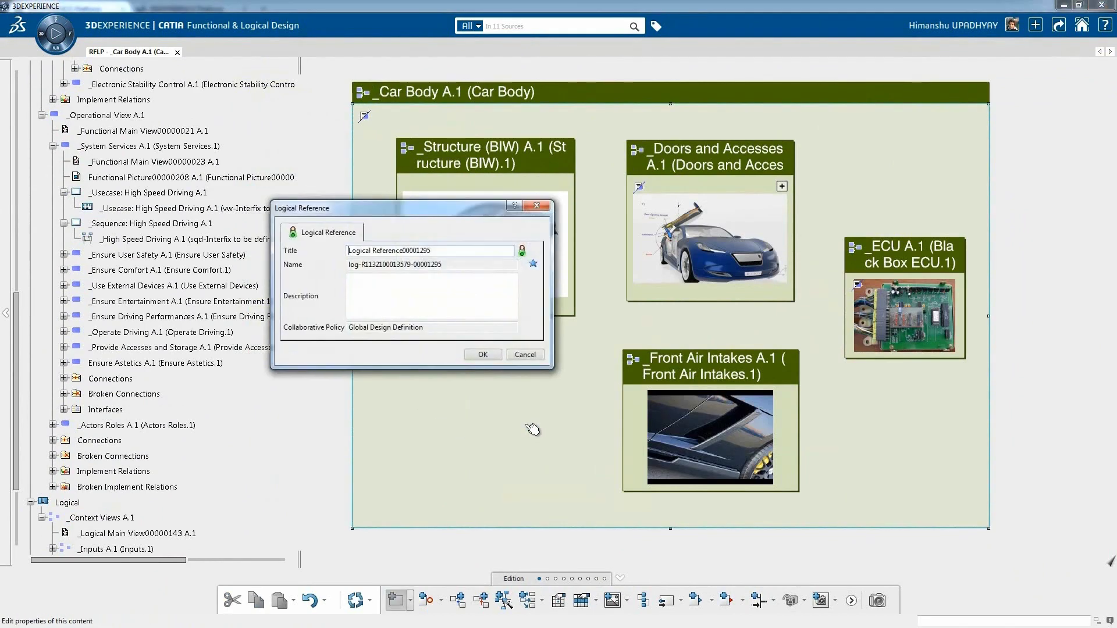
{"action": "triple_click", "coordinate": [441, 249]}
{"action": "type", "text": "Side Air Intake"}
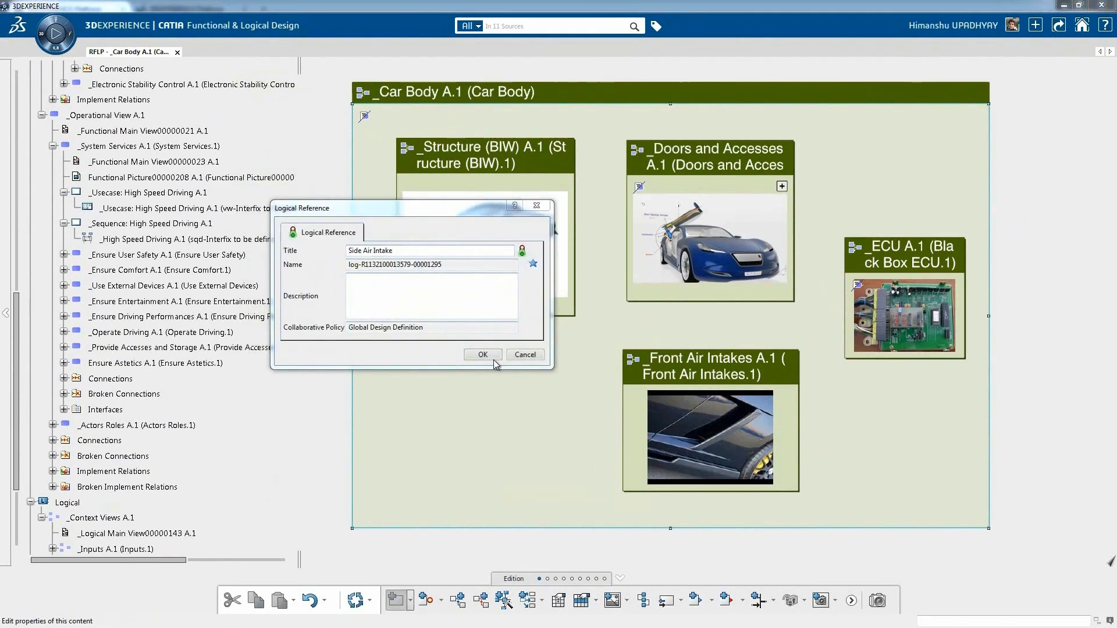
{"action": "left_click", "coordinate": [491, 357]}
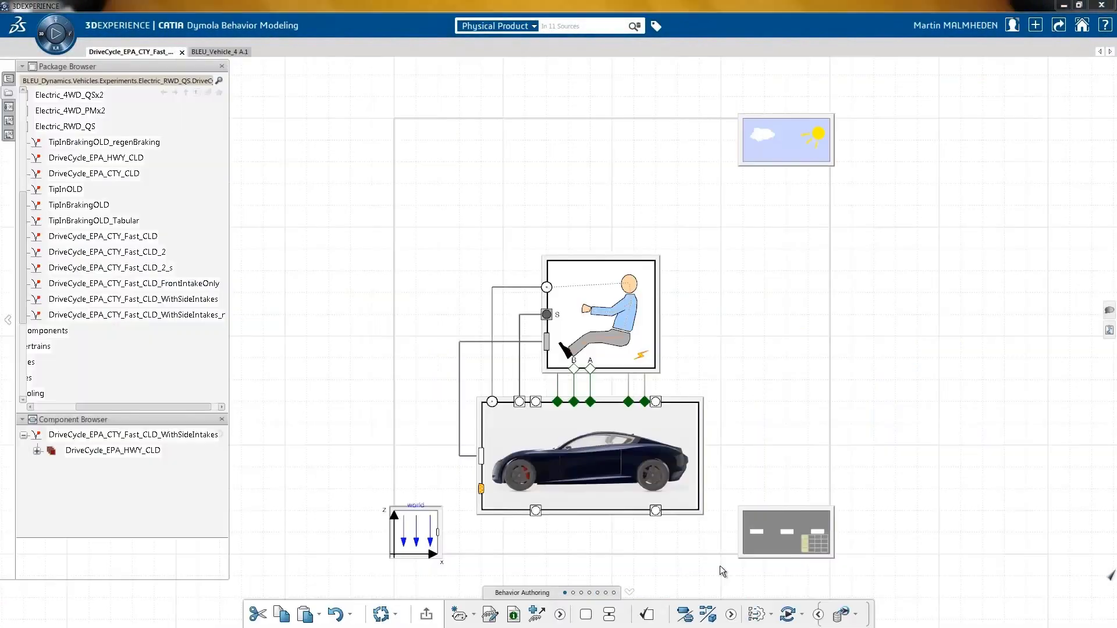
- In CATIA Dymola Behavior Modeling, drill down from the drive cycle's vehicle to the body's air intake and cooling model
{"action": "left_click", "coordinate": [661, 467]}
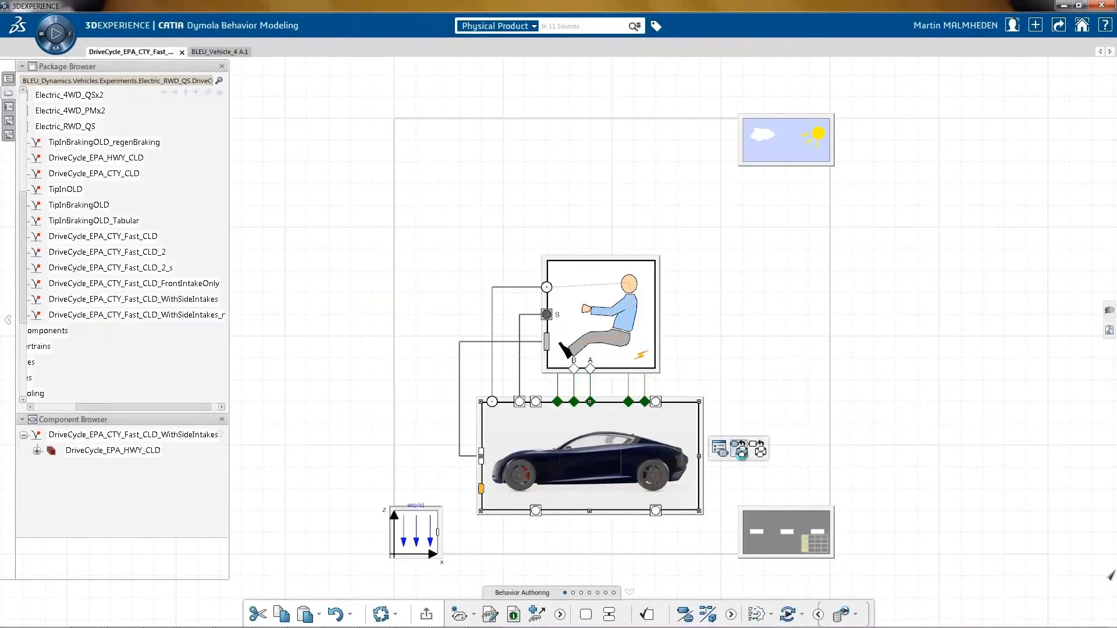
{"action": "left_click", "coordinate": [739, 448]}
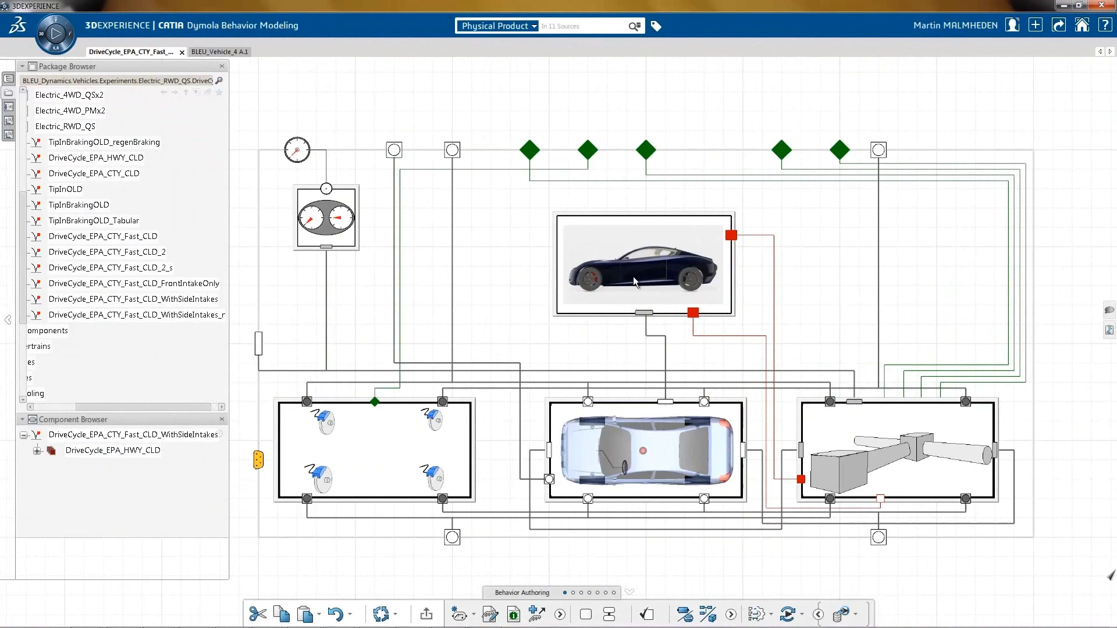
{"action": "left_click", "coordinate": [771, 257]}
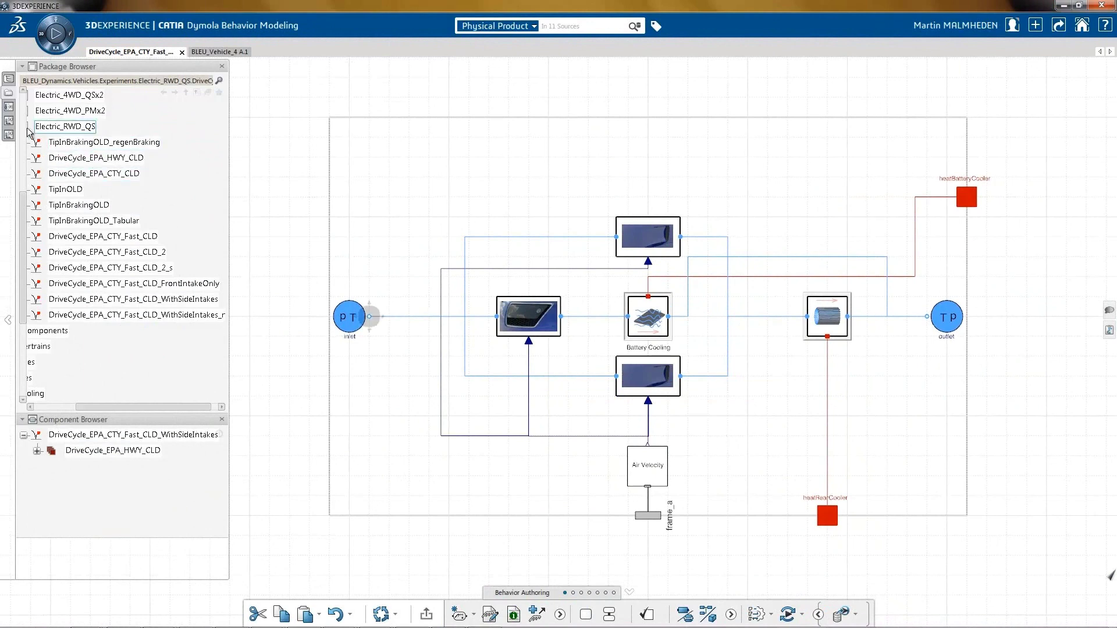
- Plot the v_x variable from the simulation results in a new plotter, and move and enlarge the plotter window
{"action": "left_click", "coordinate": [9, 122]}
{"action": "left_click", "coordinate": [100, 239]}
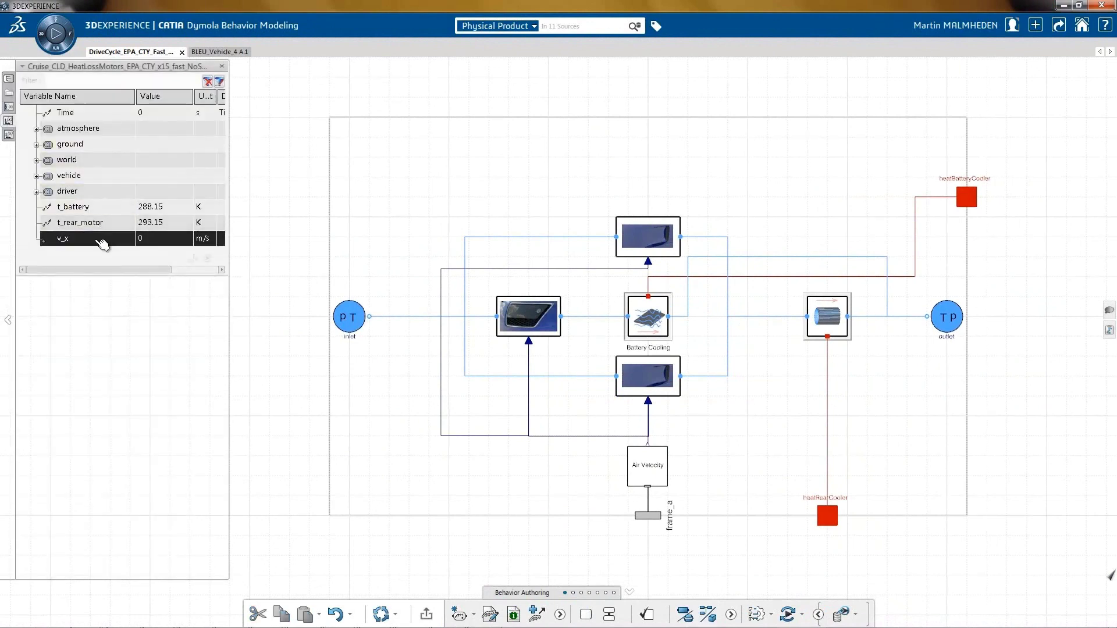
{"action": "right_click", "coordinate": [100, 240]}
{"action": "left_click", "coordinate": [117, 277]}
{"action": "left_click_drag", "start_coordinate": [936, 200], "coordinate": [955, 63]}
{"action": "left_click_drag", "start_coordinate": [837, 253], "coordinate": [449, 497]}
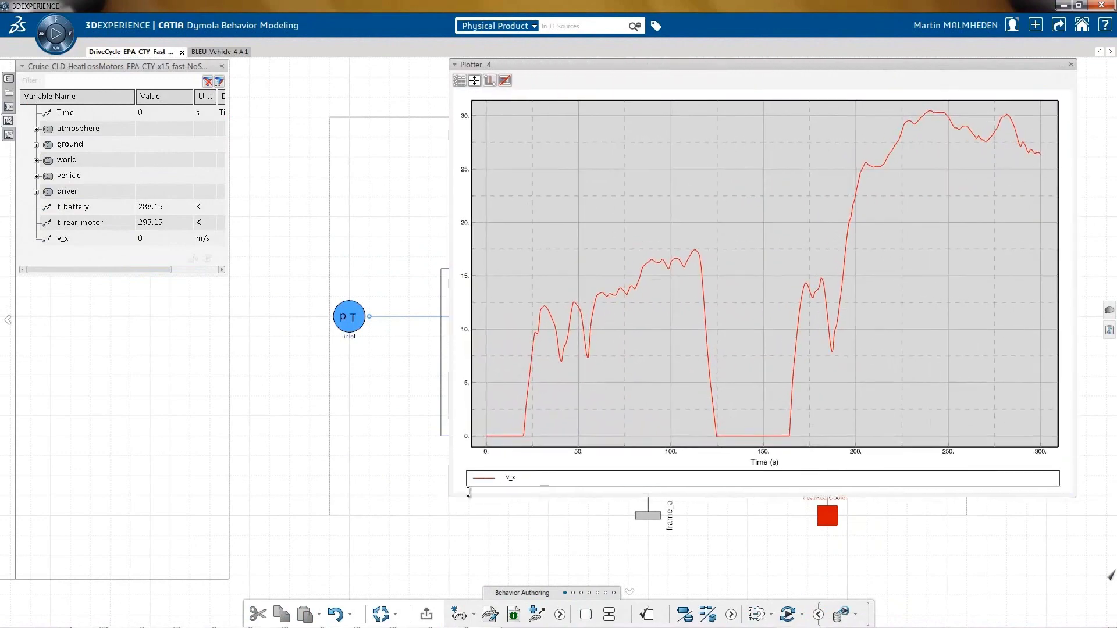
- Add two empty charts below the v_x plot and plot t_rear_motor in the middle chart
{"action": "right_click", "coordinate": [462, 463]}
{"action": "mouse_move", "coordinate": [493, 496]}
{"action": "left_click", "coordinate": [564, 498]}
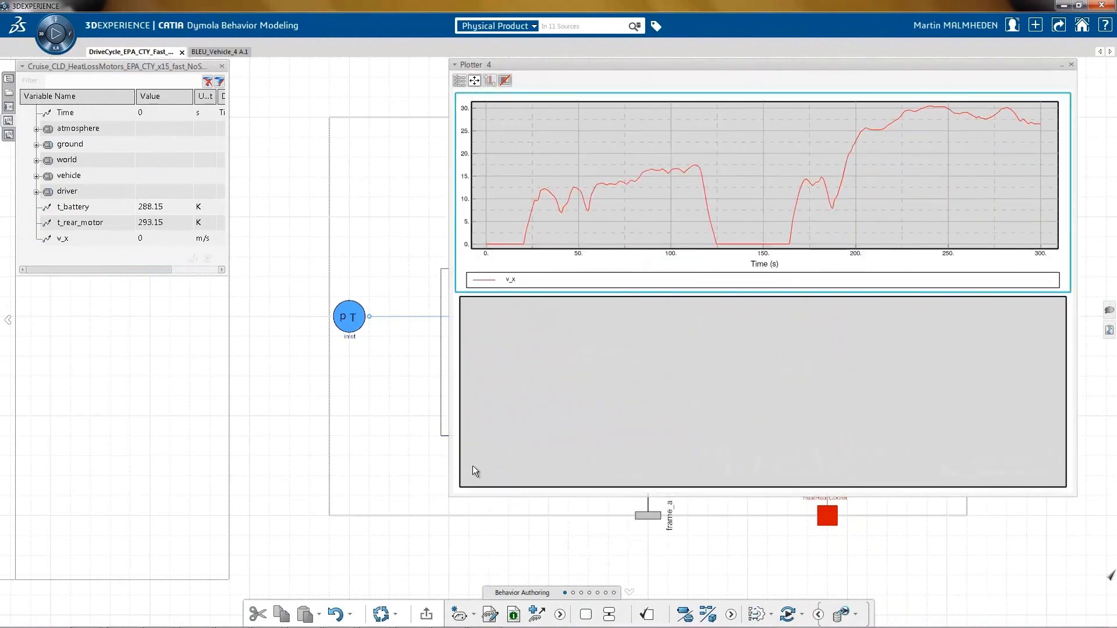
{"action": "right_click", "coordinate": [465, 477]}
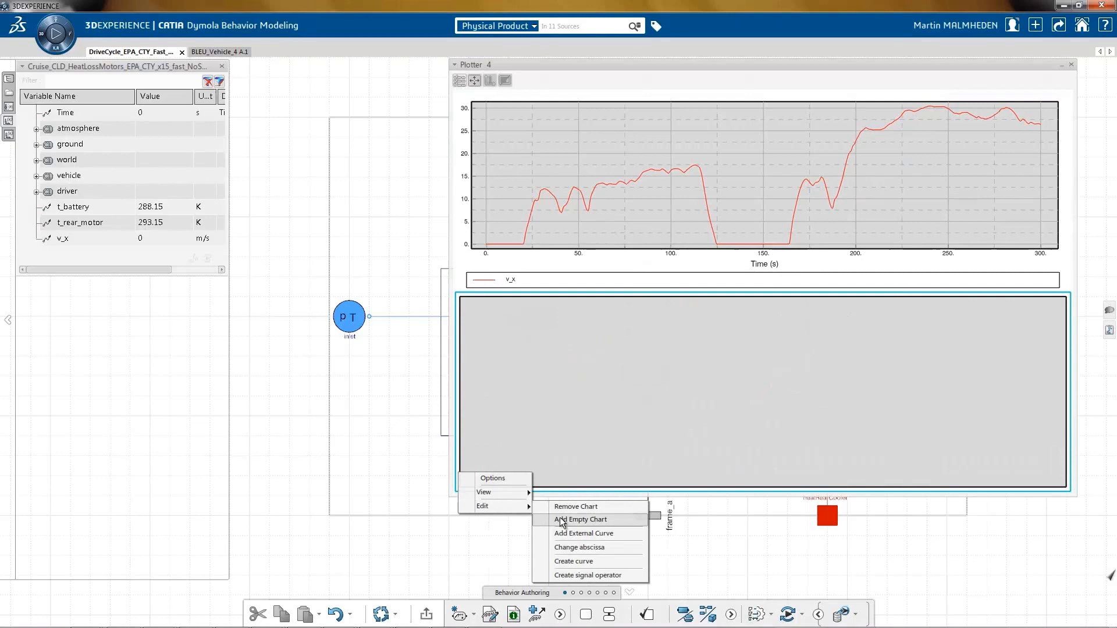
{"action": "left_click", "coordinate": [562, 519]}
{"action": "right_click", "coordinate": [113, 225]}
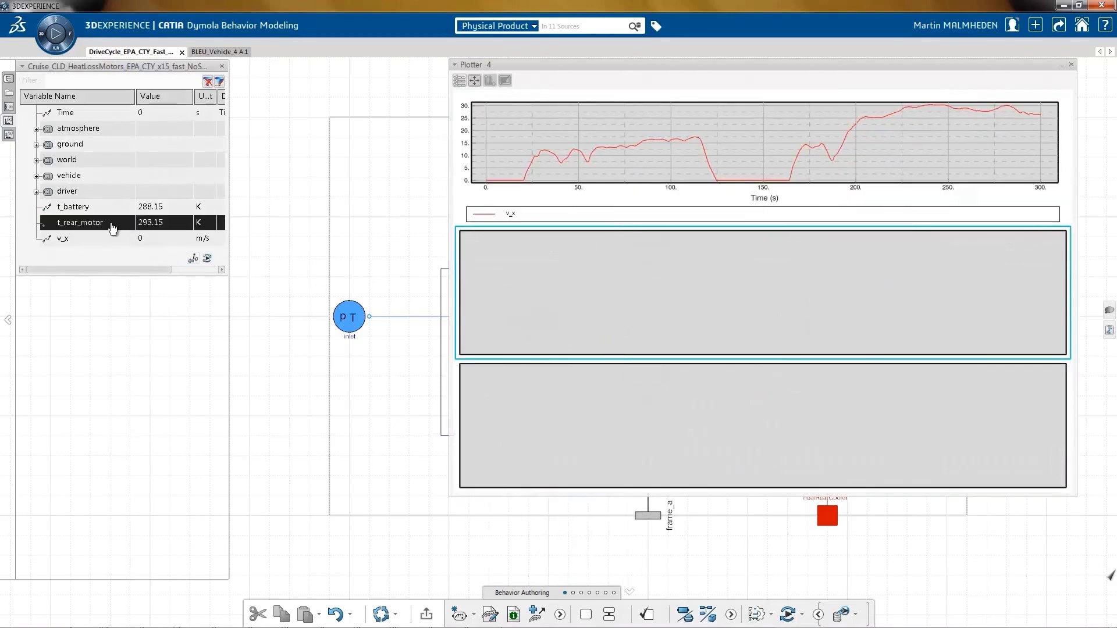
{"action": "left_click", "coordinate": [243, 276]}
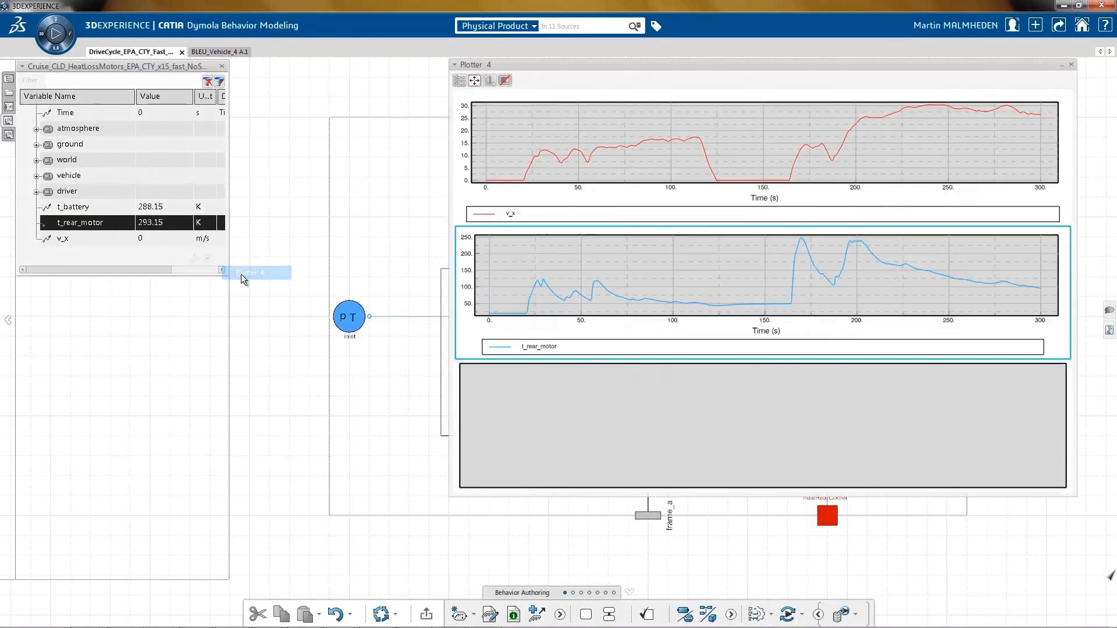
- Plot t_battery from the current simulation results in the empty third chart of Plotter 4
{"action": "left_click", "coordinate": [508, 426]}
{"action": "right_click", "coordinate": [90, 209]}
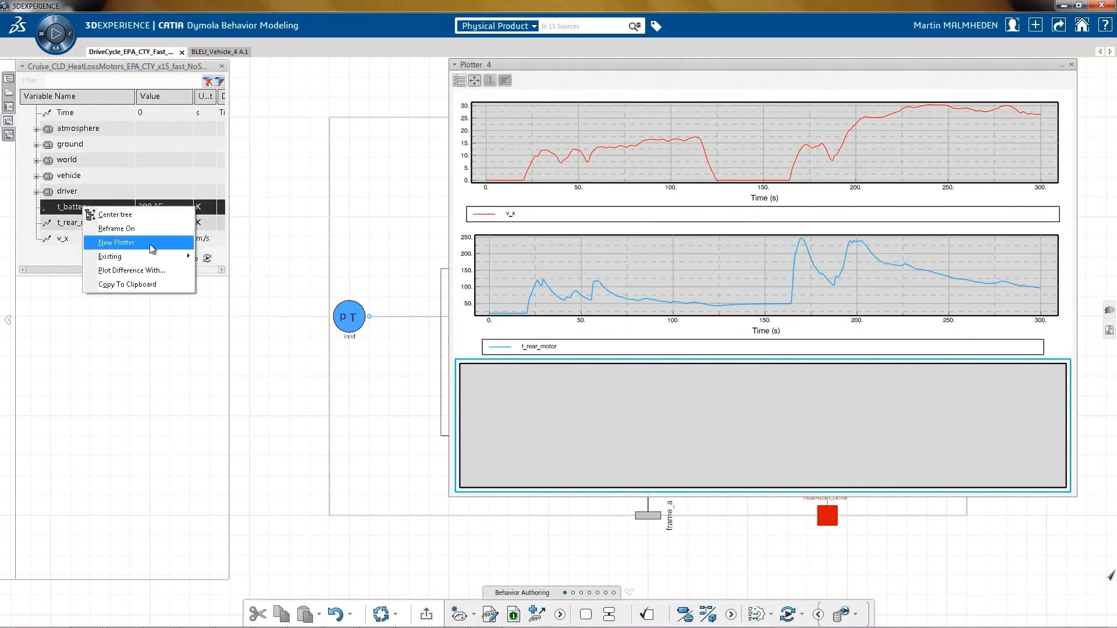
{"action": "mouse_move", "coordinate": [154, 253]}
{"action": "left_click", "coordinate": [223, 253]}
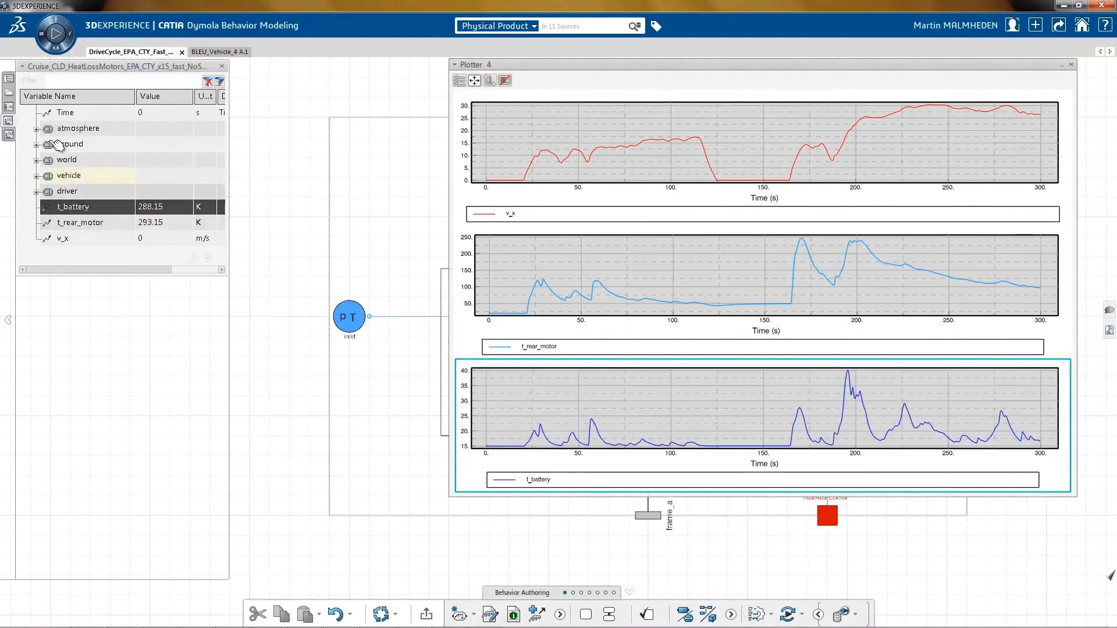
- Show the second result set (EPA_CTY_x15_fast_Wit...), enlarge its variable list, and overlay its t_rear_motor on the existing t_rear_motor chart
{"action": "left_click", "coordinate": [8, 135]}
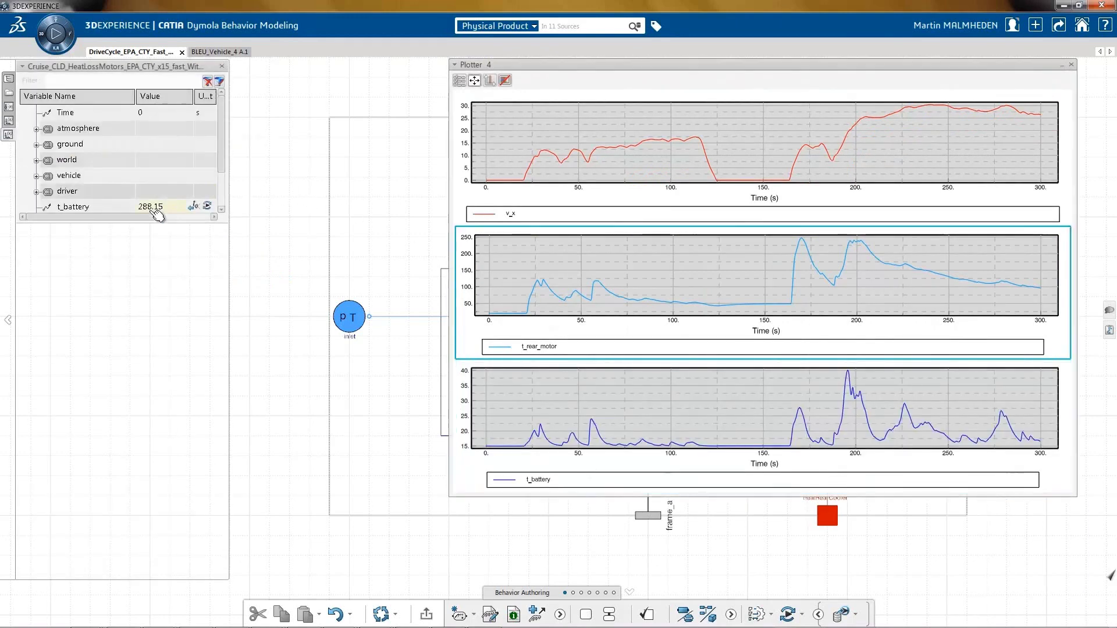
{"action": "left_click_drag", "start_coordinate": [140, 220], "coordinate": [127, 407]}
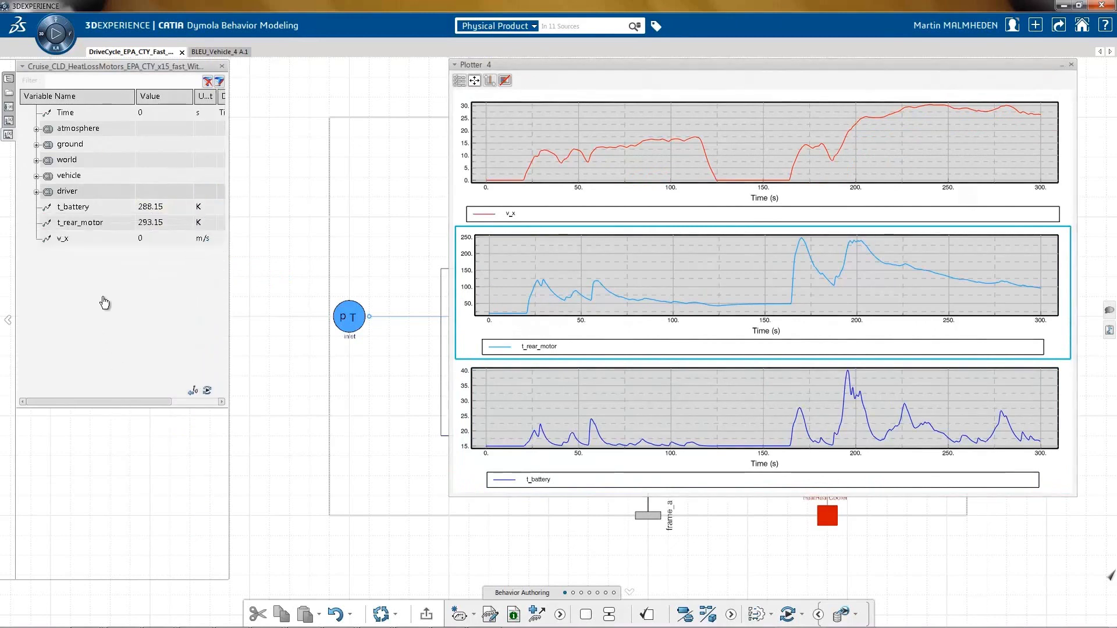
{"action": "right_click", "coordinate": [93, 225]}
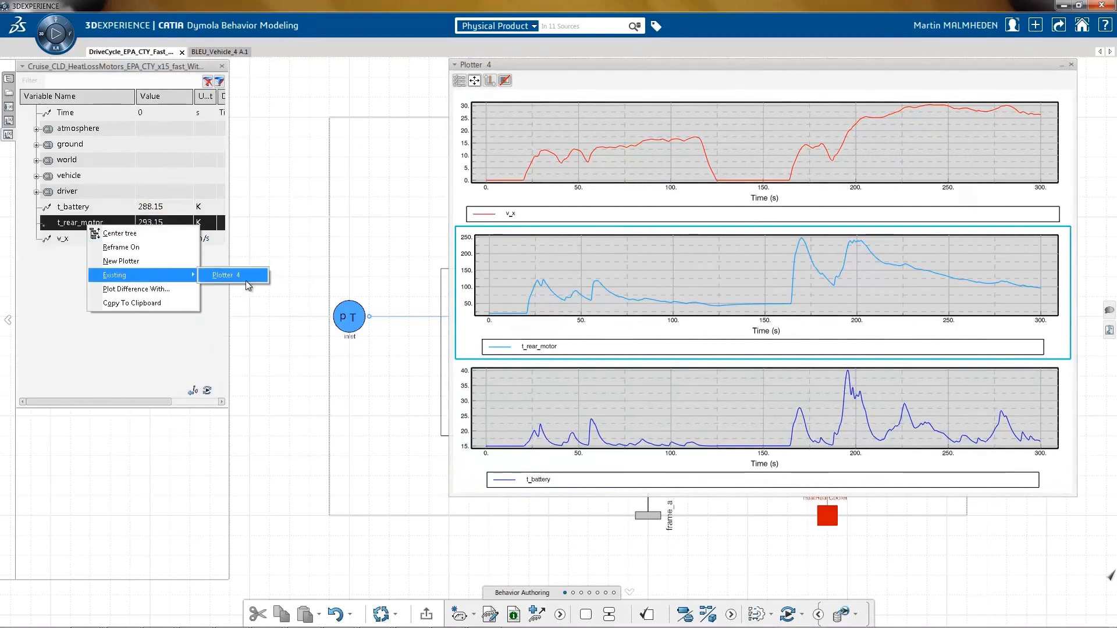
{"action": "left_click", "coordinate": [249, 283]}
- Overlay t_battery from the second result set on the t_battery chart in Plotter 4
{"action": "left_click", "coordinate": [497, 406]}
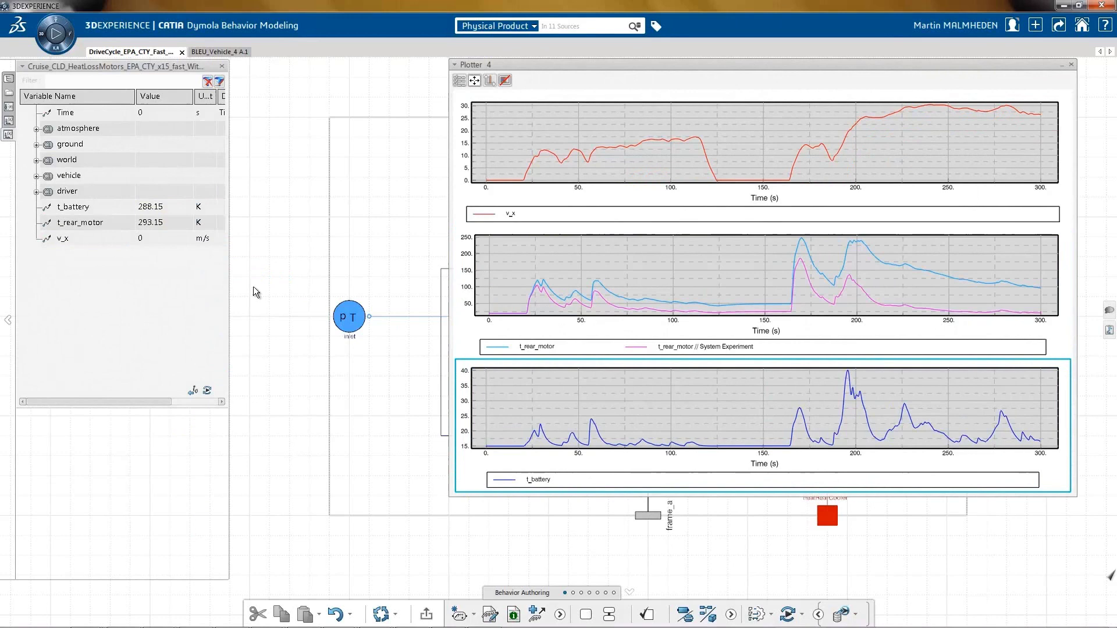
{"action": "right_click", "coordinate": [98, 211]}
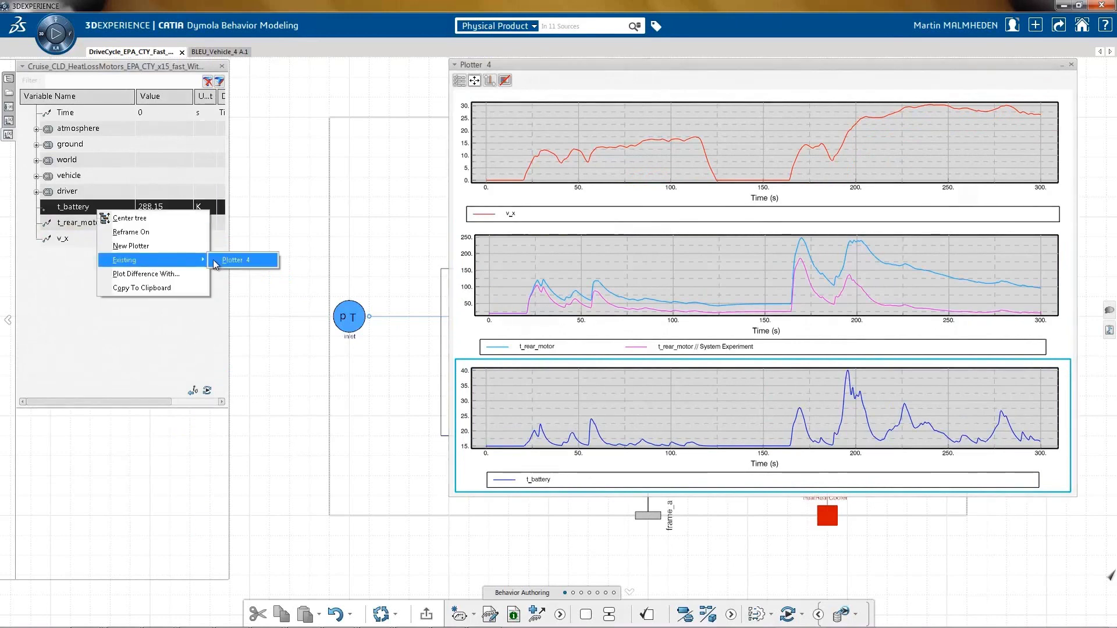
{"action": "left_click", "coordinate": [226, 259]}
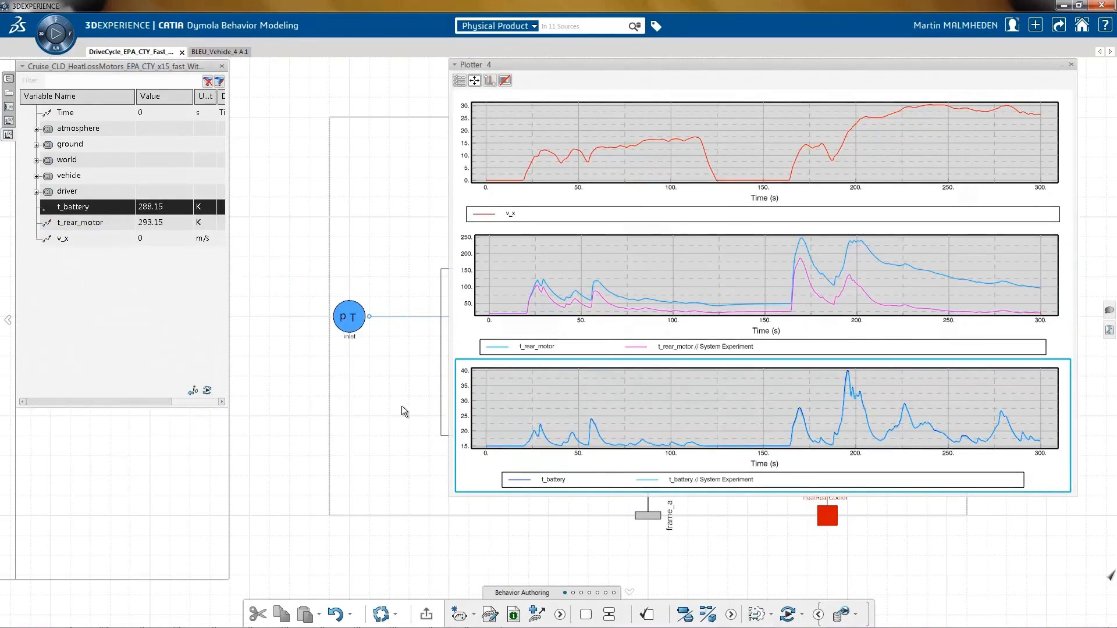